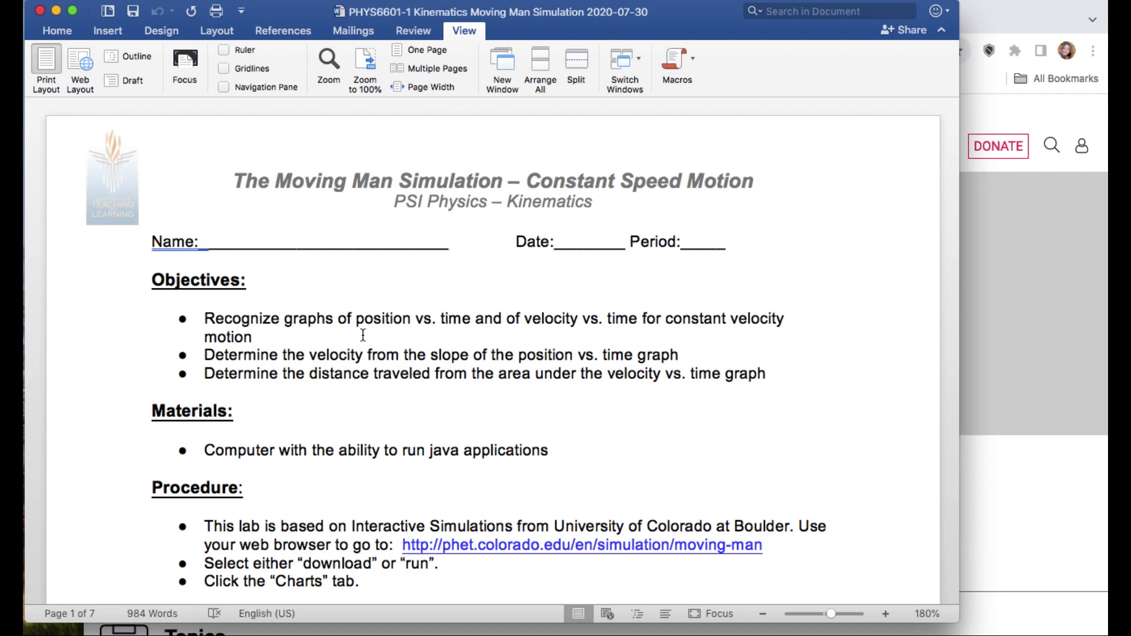
# Scroll through the Word lab worksheet's objectives and procedure.
pyautogui.scroll(-2, 361, 333)
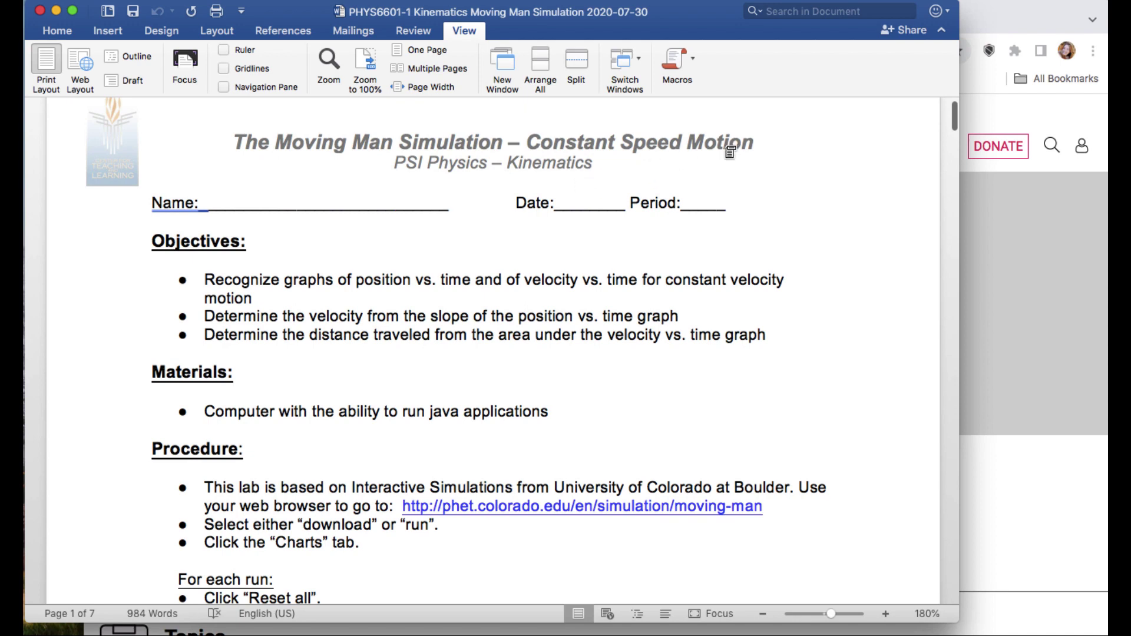
pyautogui.scroll(-5, 412, 247)
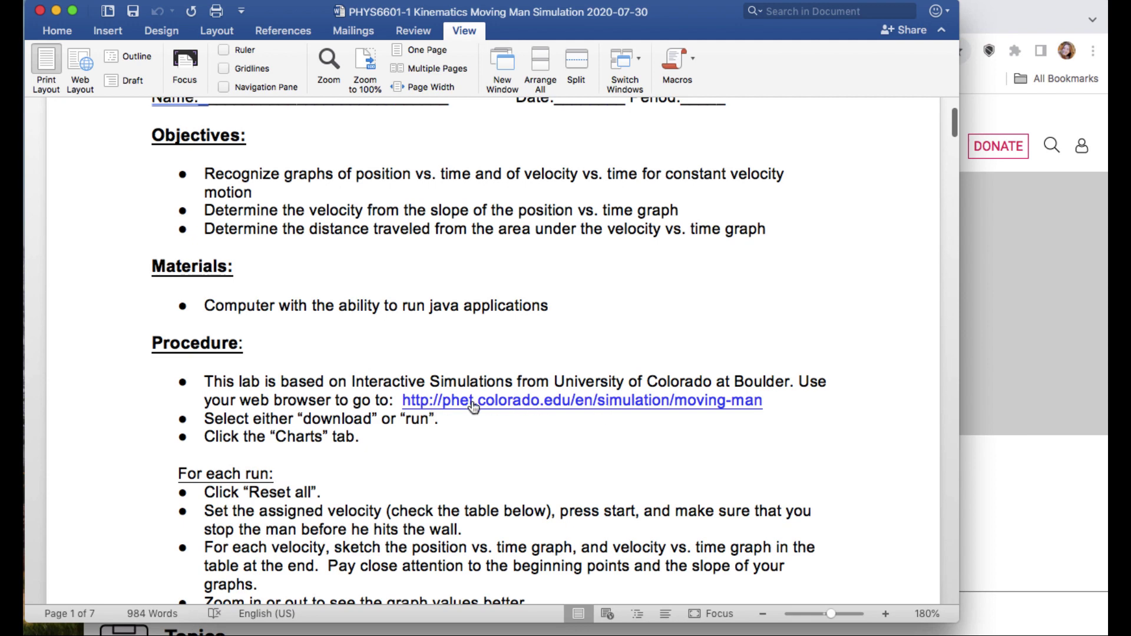
# Launch the Moving Man simulation's CheerpJ browser-compatible version from the PhET page.
pyautogui.click(966, 476)
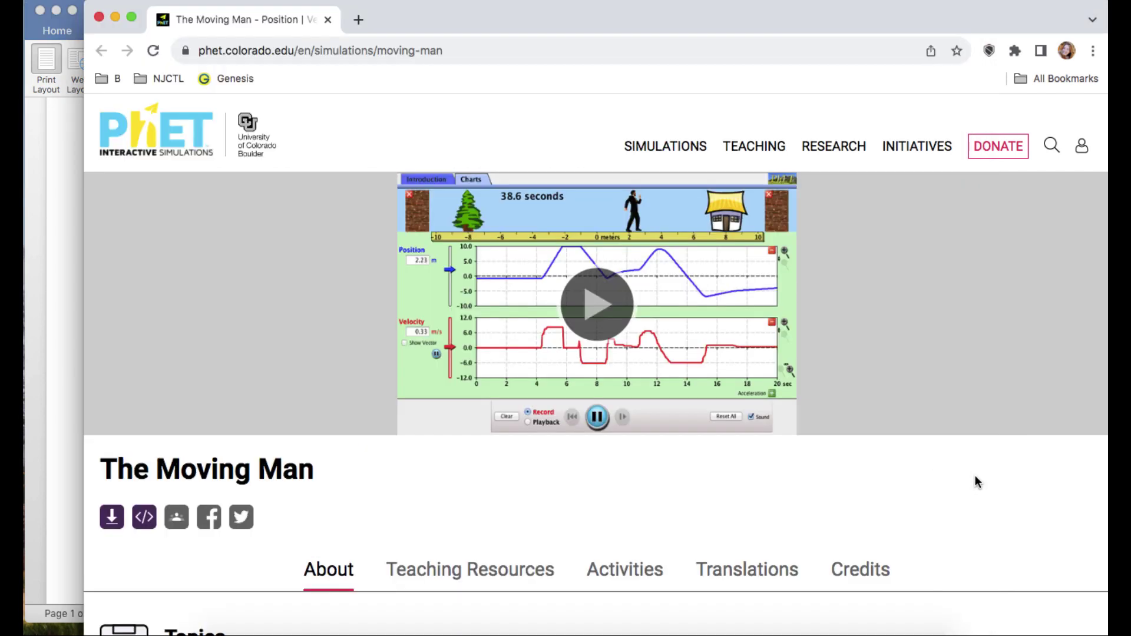
pyautogui.click(598, 300)
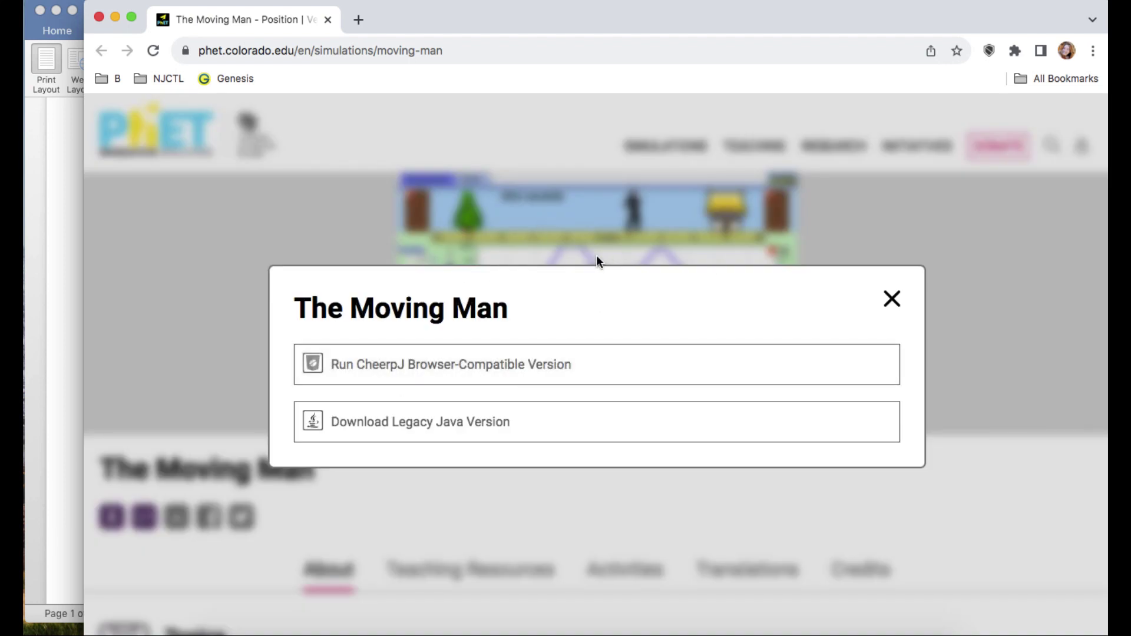
pyautogui.click(454, 429)
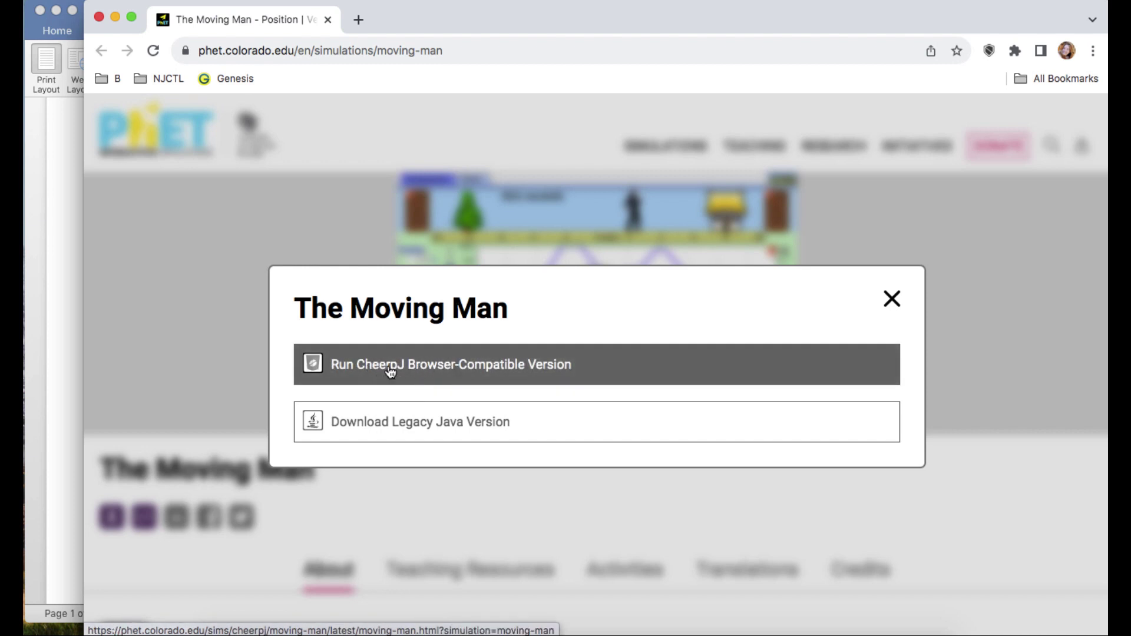
pyautogui.click(494, 372)
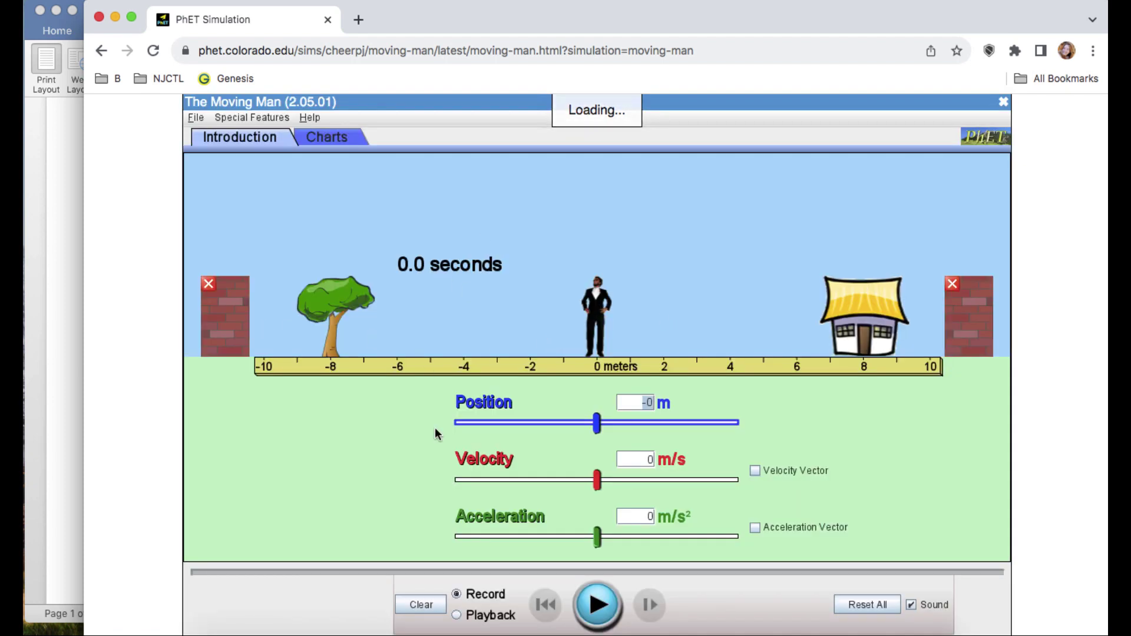
# Preview the Charts tab, return to Introduction, and scroll the worksheet procedure.
pyautogui.click(324, 140)
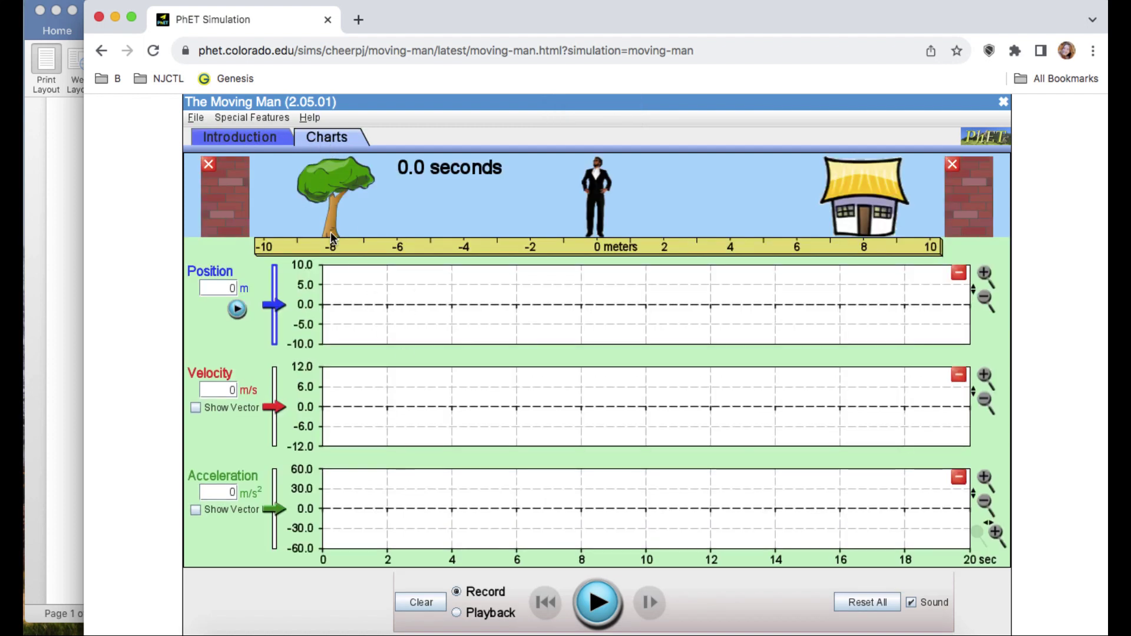
pyautogui.click(266, 144)
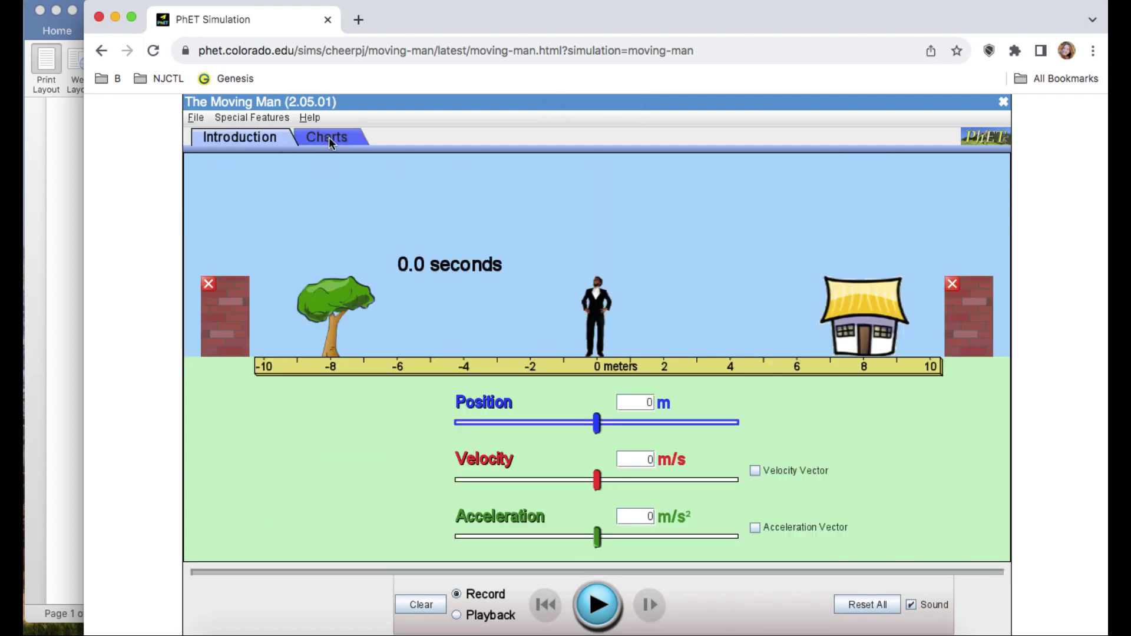
pyautogui.click(68, 300)
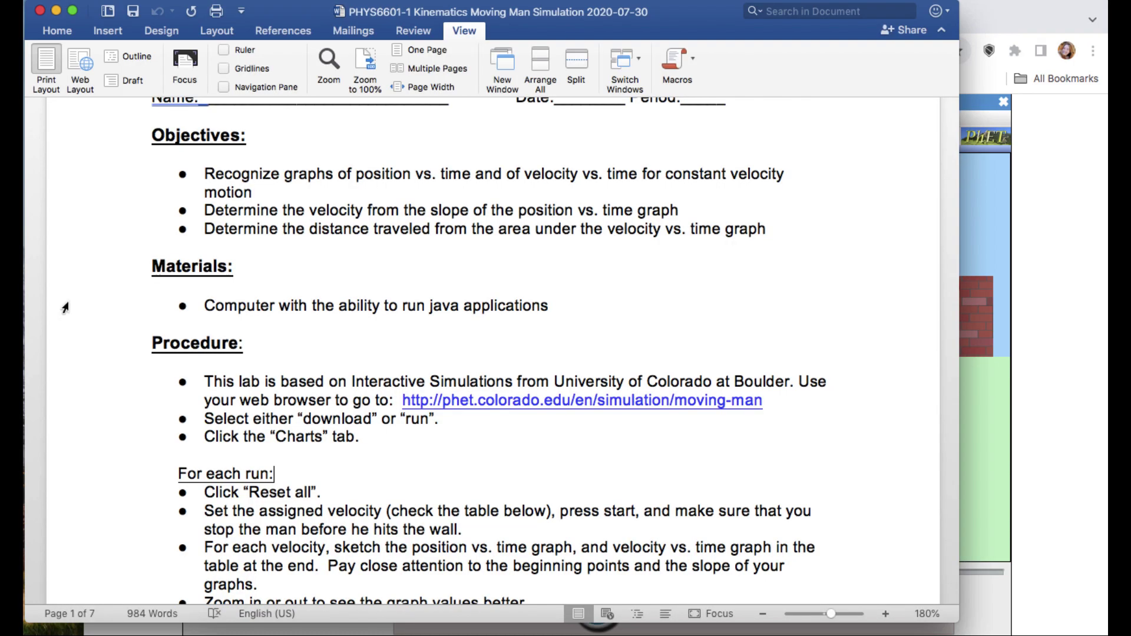
pyautogui.scroll(-5, 373, 434)
pyautogui.scroll(-2, 376, 436)
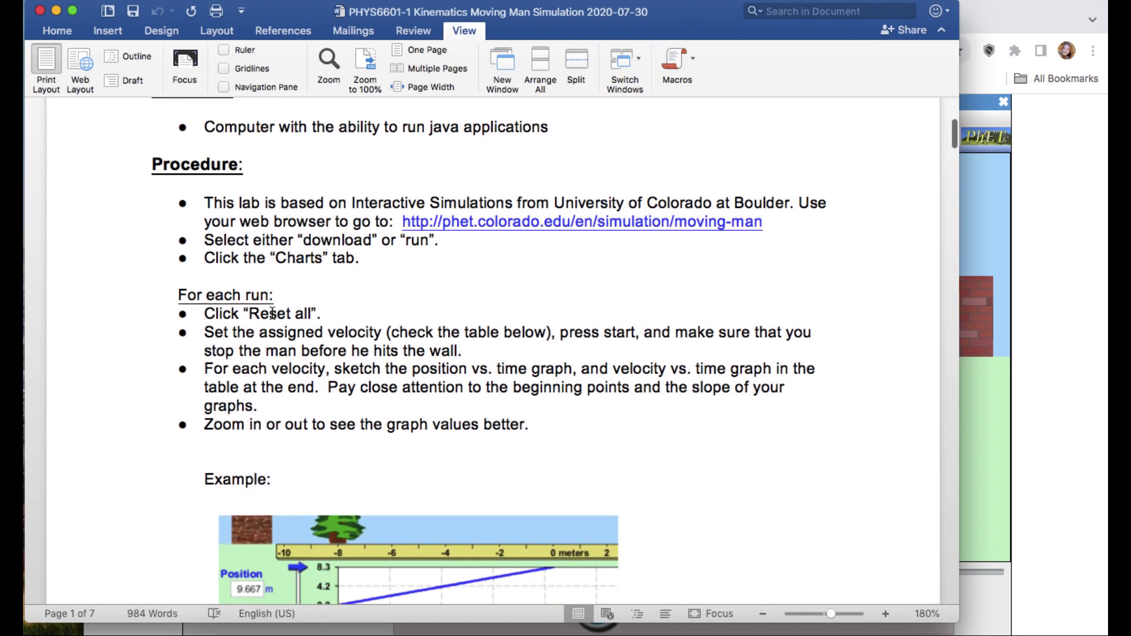
# Reset all simulation settings, confirming Yes, then return to the Word worksheet.
pyautogui.click(1003, 392)
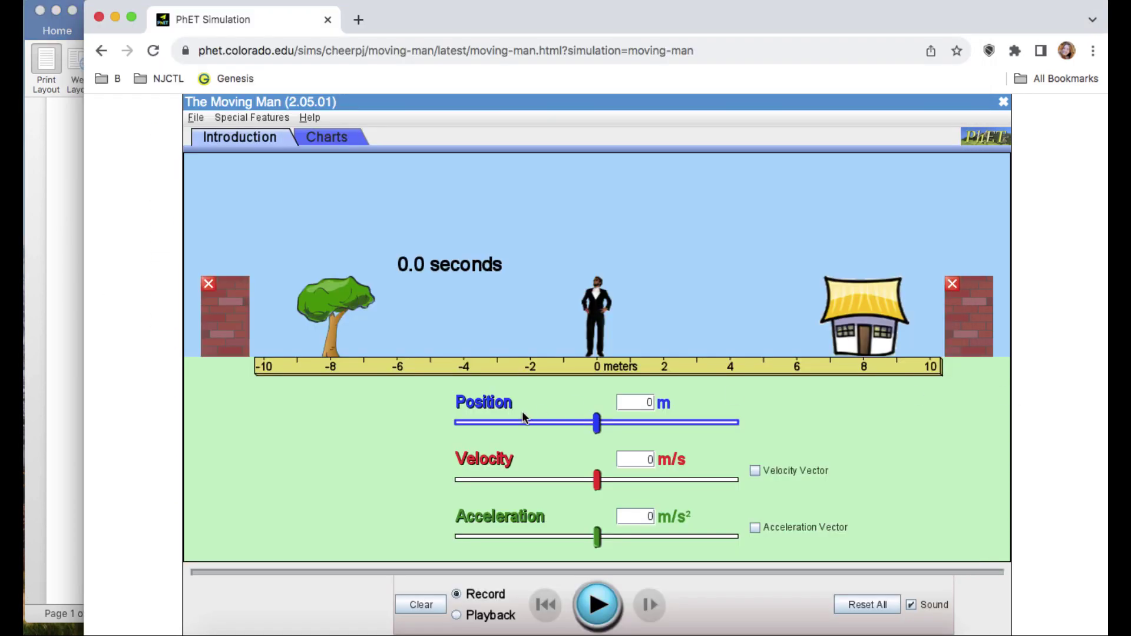
pyautogui.click(849, 607)
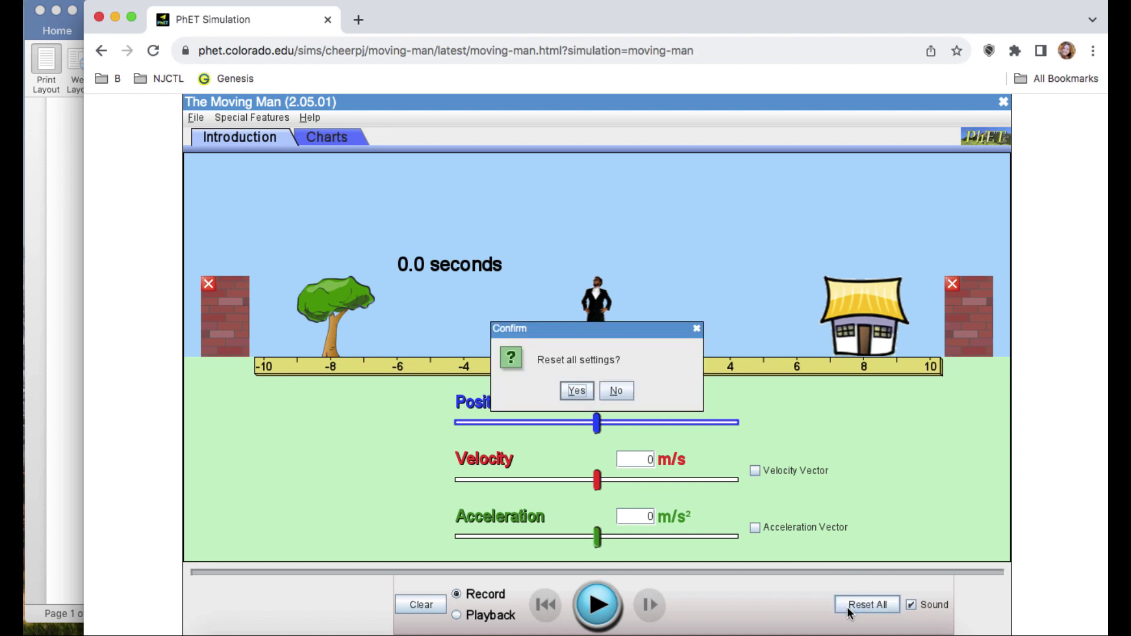
pyautogui.click(577, 394)
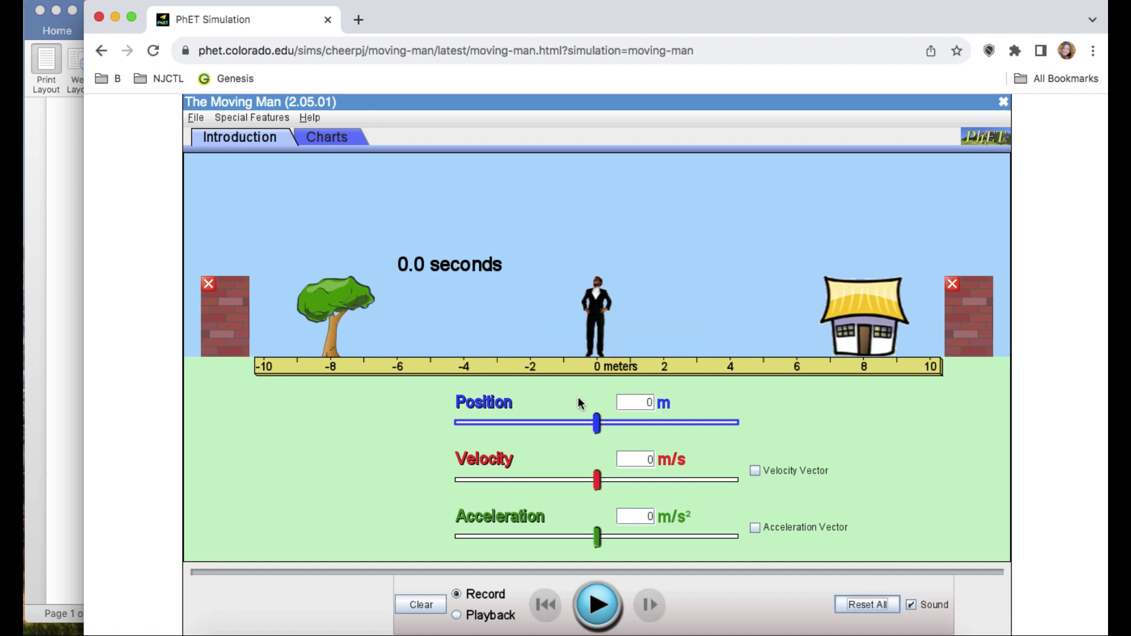
pyautogui.click(58, 347)
# Scroll to the page 2 table of 1.0, 1.5 and 2.0 m/s, then return to the simulation.
pyautogui.scroll(-3, 300, 334)
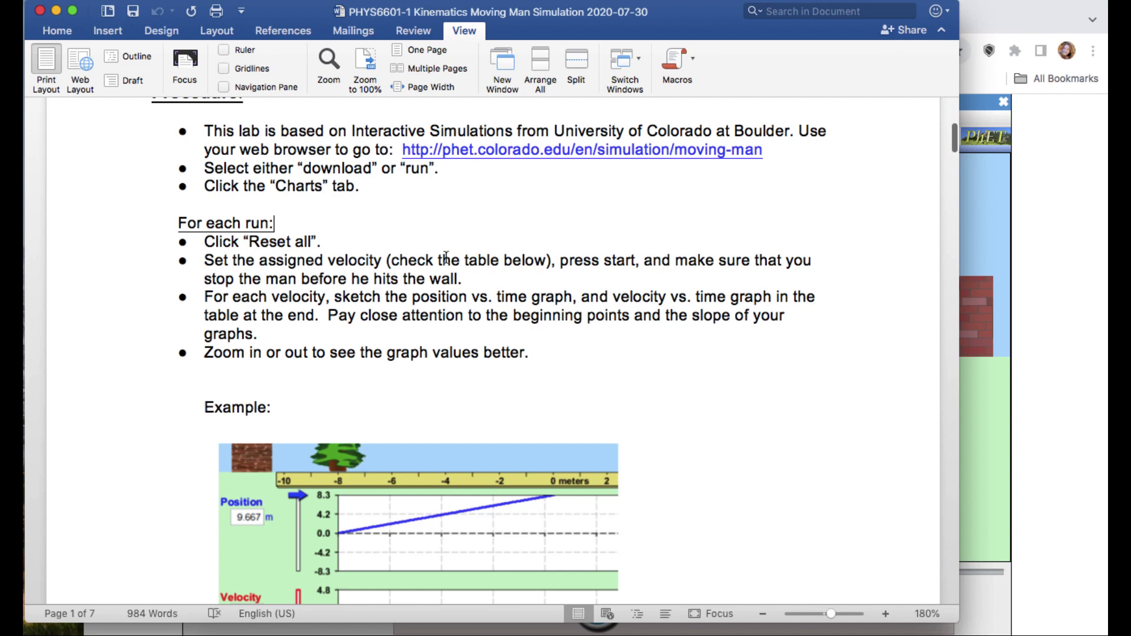
pyautogui.scroll(-20, 446, 257)
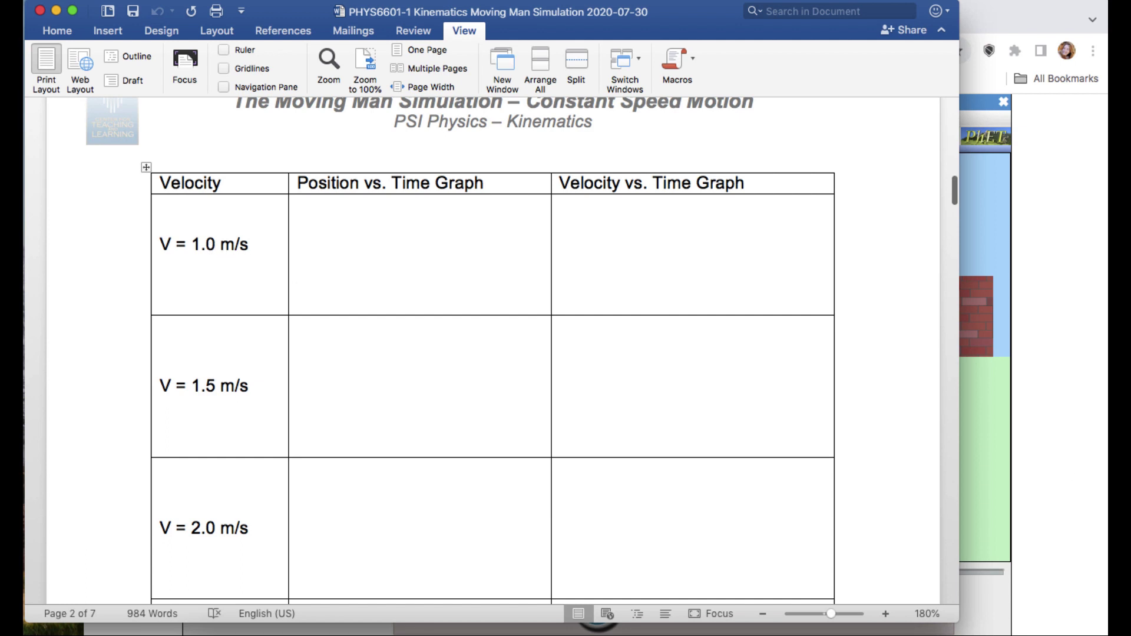
pyautogui.click(1068, 447)
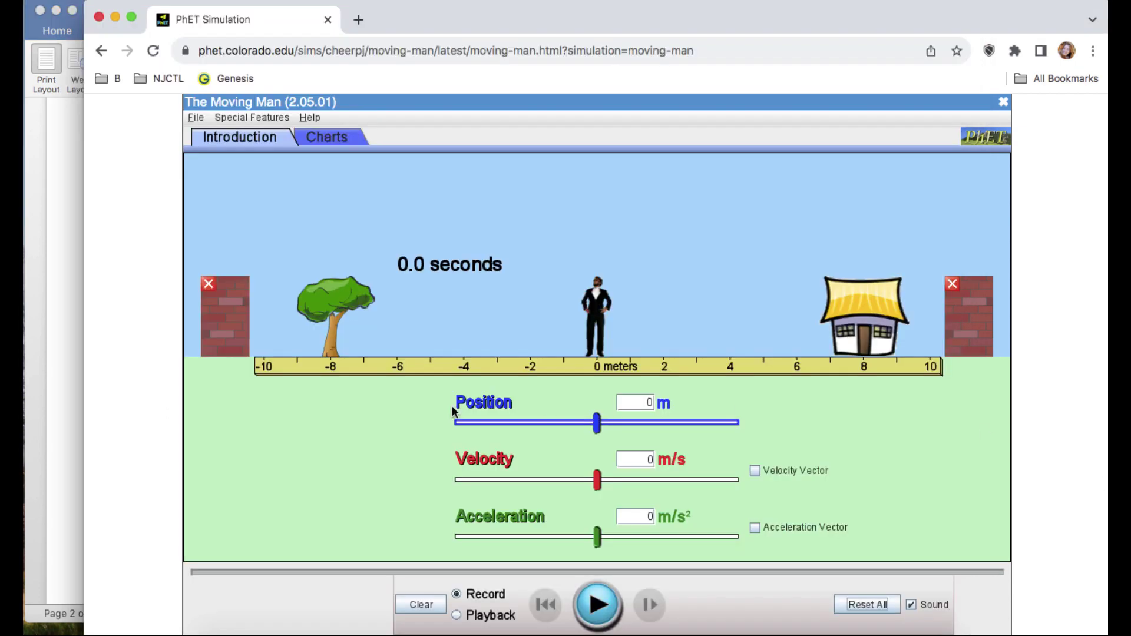
# Set the man's velocity to exactly 1 m/s using the Velocity slider and box.
pyautogui.click(598, 480)
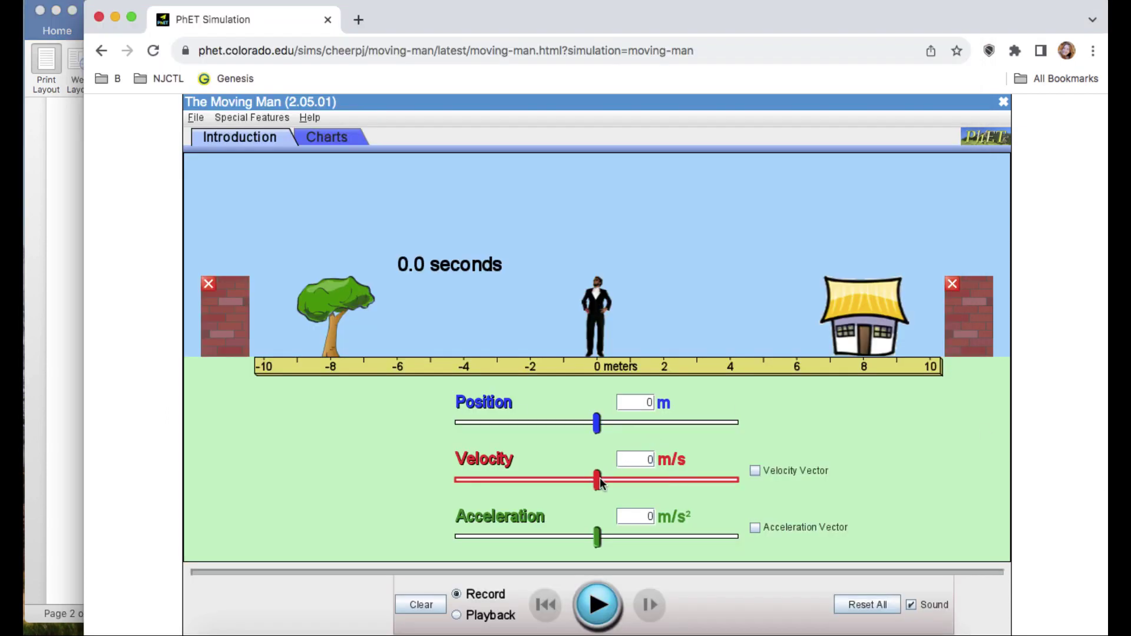
pyautogui.moveTo(600, 478); pyautogui.dragTo(613, 479)
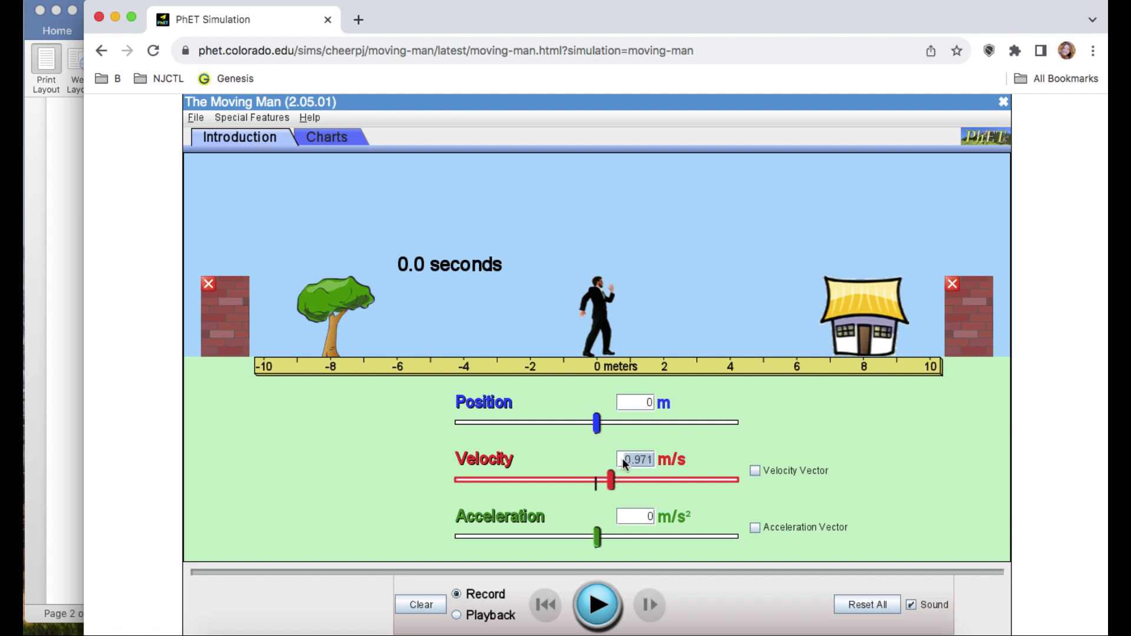
pyautogui.write('1')
# Recheck the worksheet procedure in Word, then return to the simulation.
pyautogui.click(55, 403)
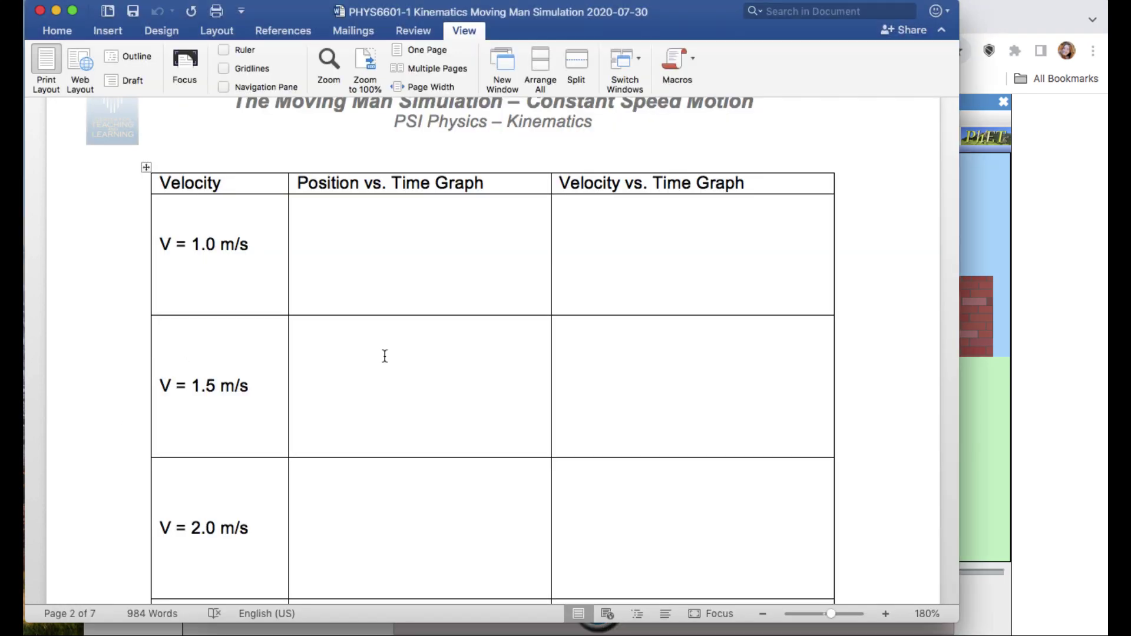
pyautogui.scroll(15, 385, 354)
pyautogui.scroll(-5, 384, 354)
pyautogui.scroll(-3, 385, 354)
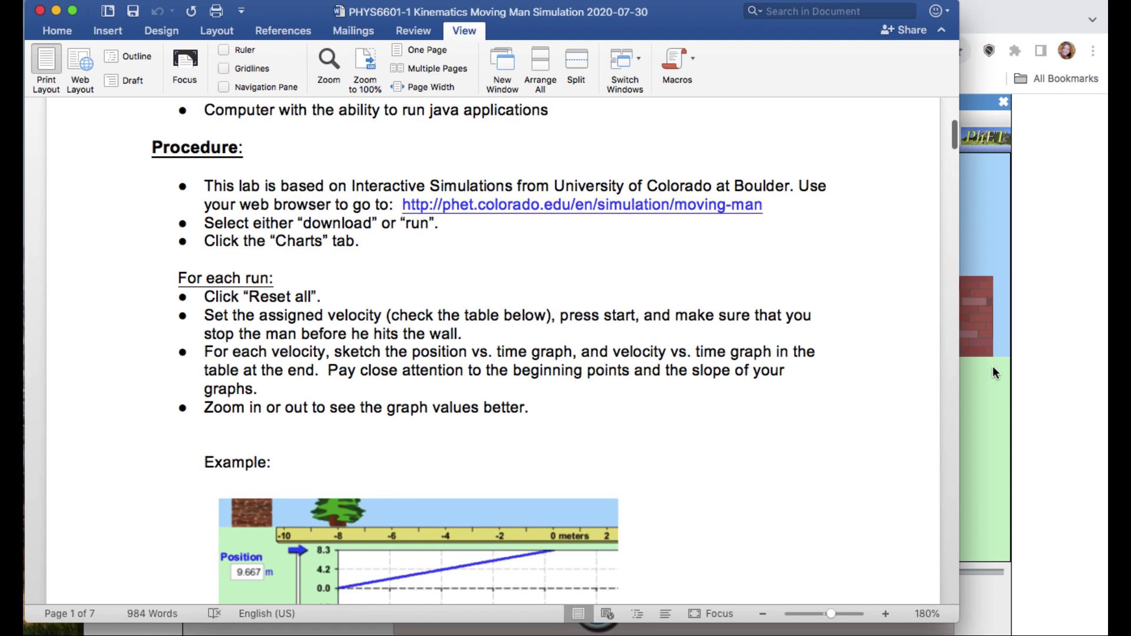
pyautogui.click(1022, 379)
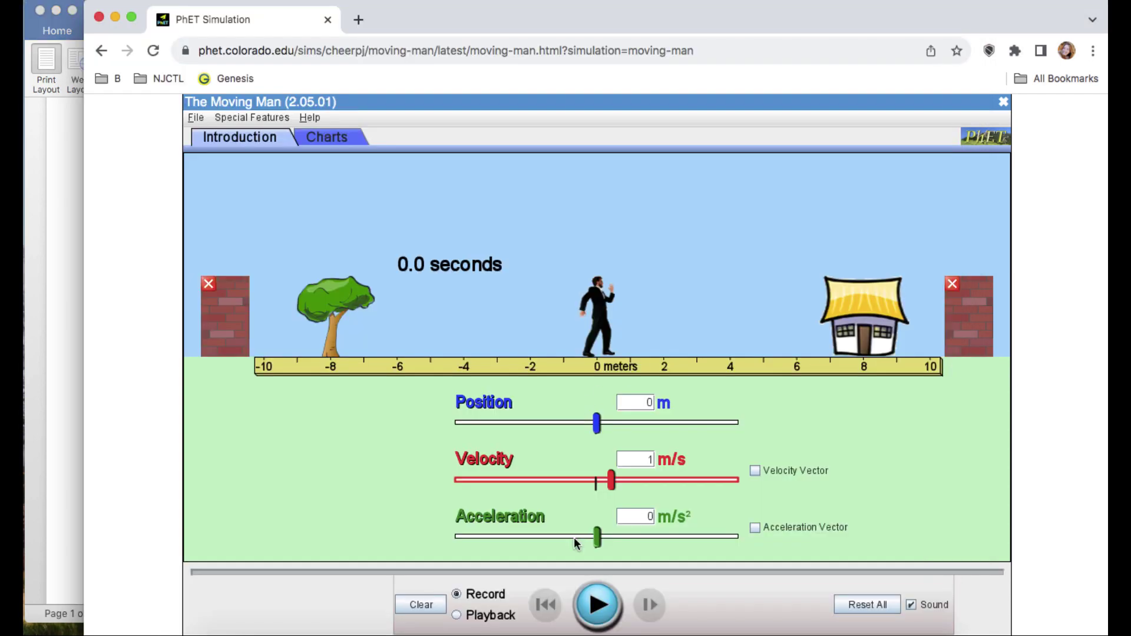
# Run the man at 1 m/s, pause him at 9.667 m near the wall, then show Charts.
pyautogui.click(595, 606)
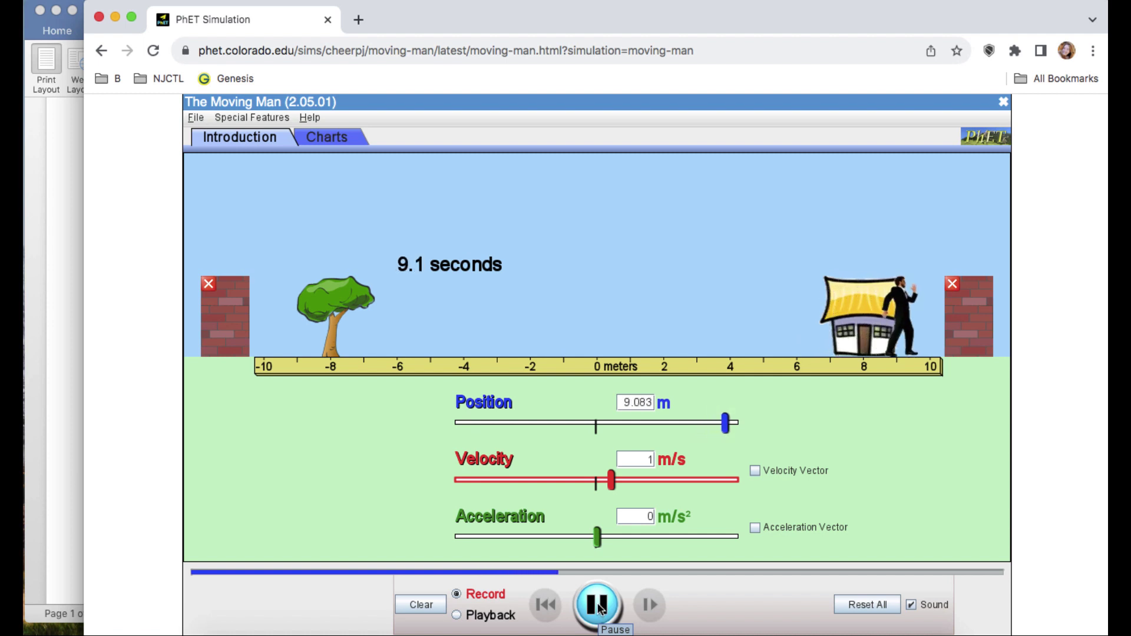
pyautogui.click(599, 606)
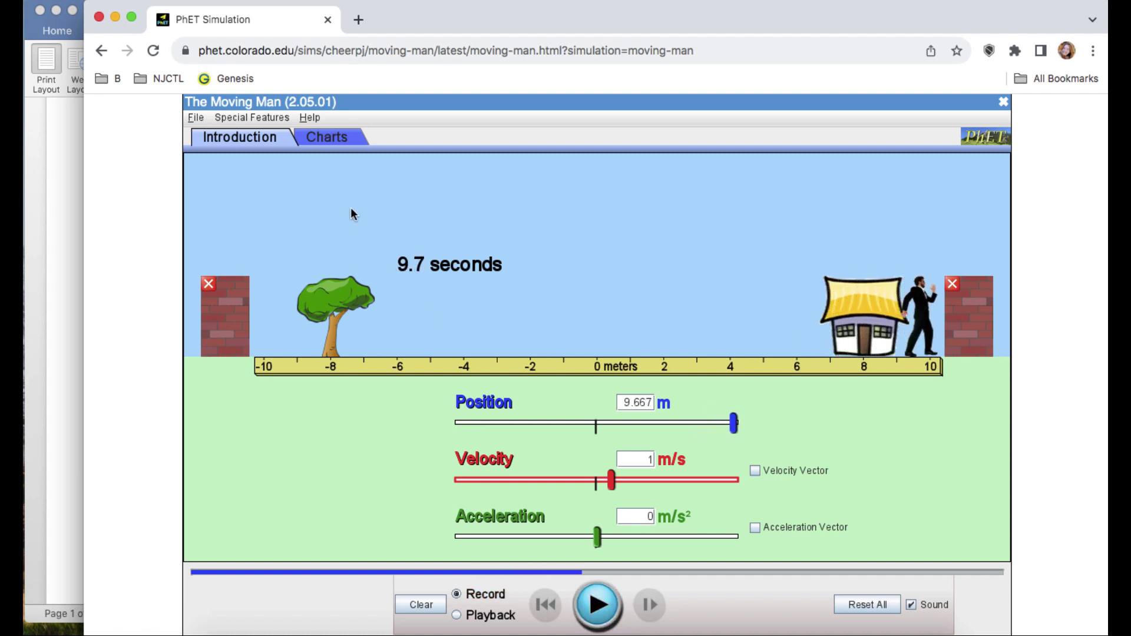
pyautogui.click(327, 138)
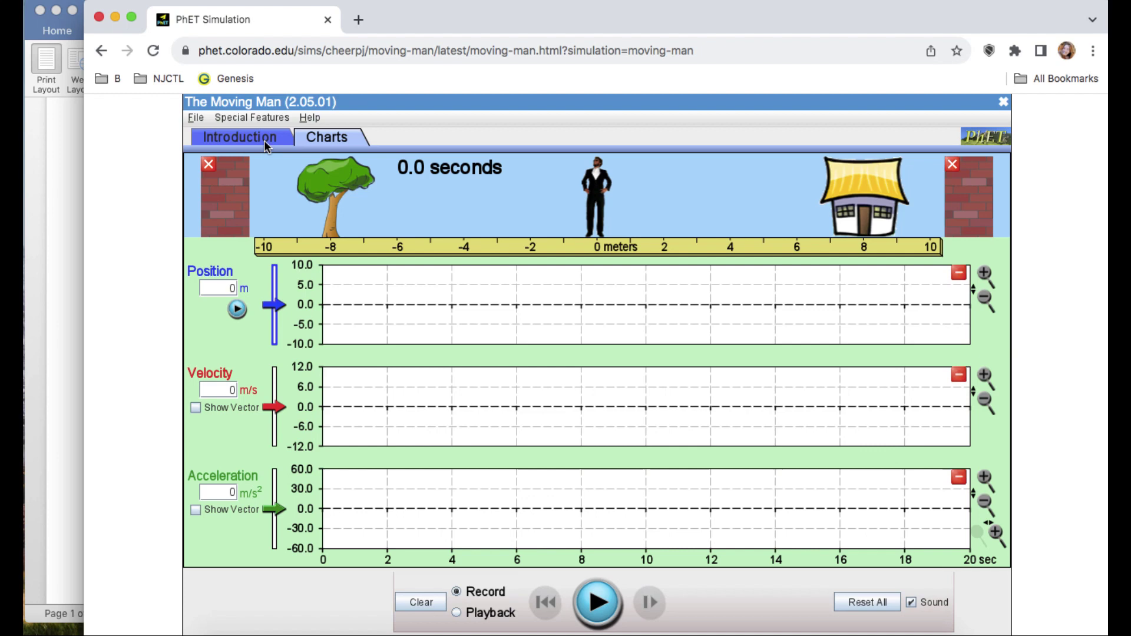
# Record a 1 m/s chart run, pausing at 11.5 seconds when position reaches 10 m.
pyautogui.click(286, 140)
pyautogui.click(322, 139)
pyautogui.click(592, 599)
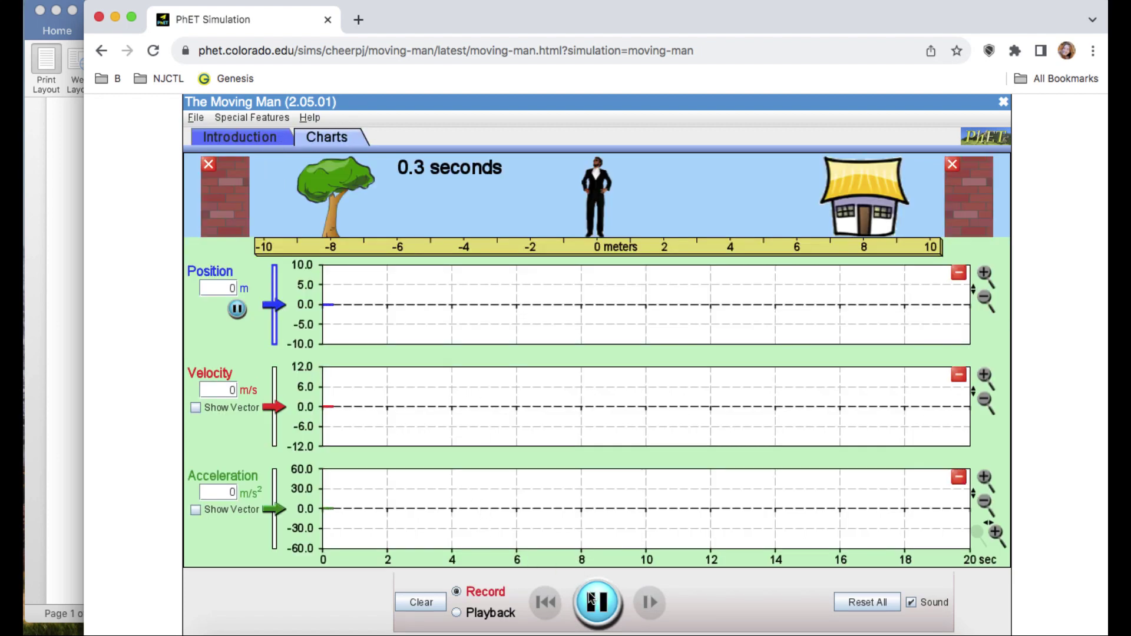
pyautogui.click(592, 598)
pyautogui.click(233, 390)
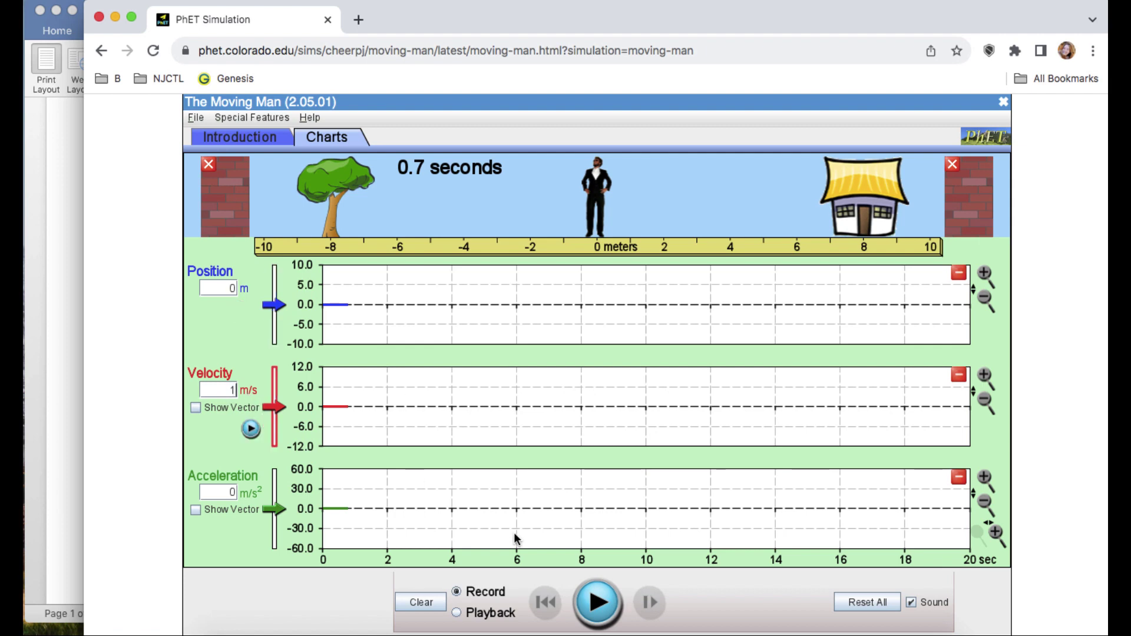
pyautogui.click(592, 599)
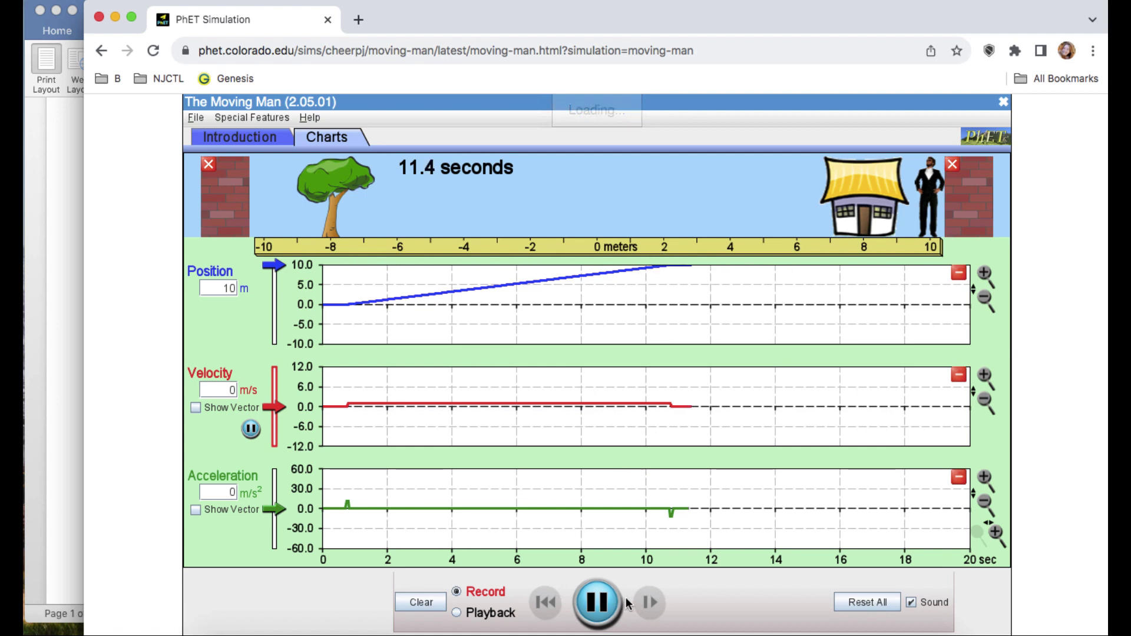
pyautogui.click(596, 592)
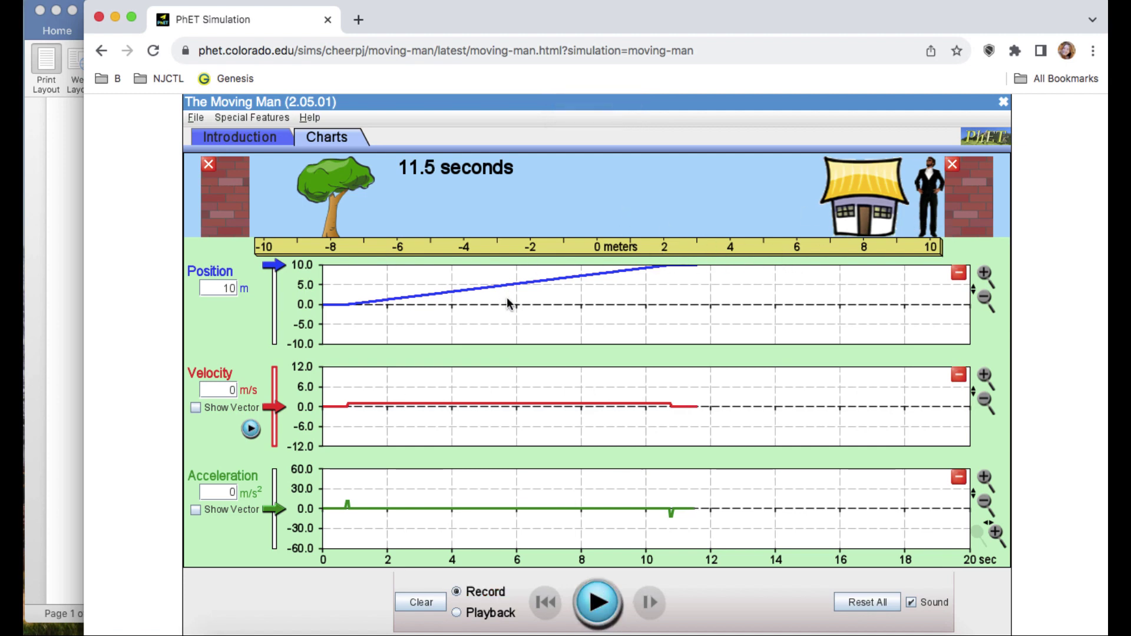
# Compare the page 2 velocity table in Word against the 1 m/s chart run.
pyautogui.click(65, 457)
pyautogui.scroll(-10, 446, 385)
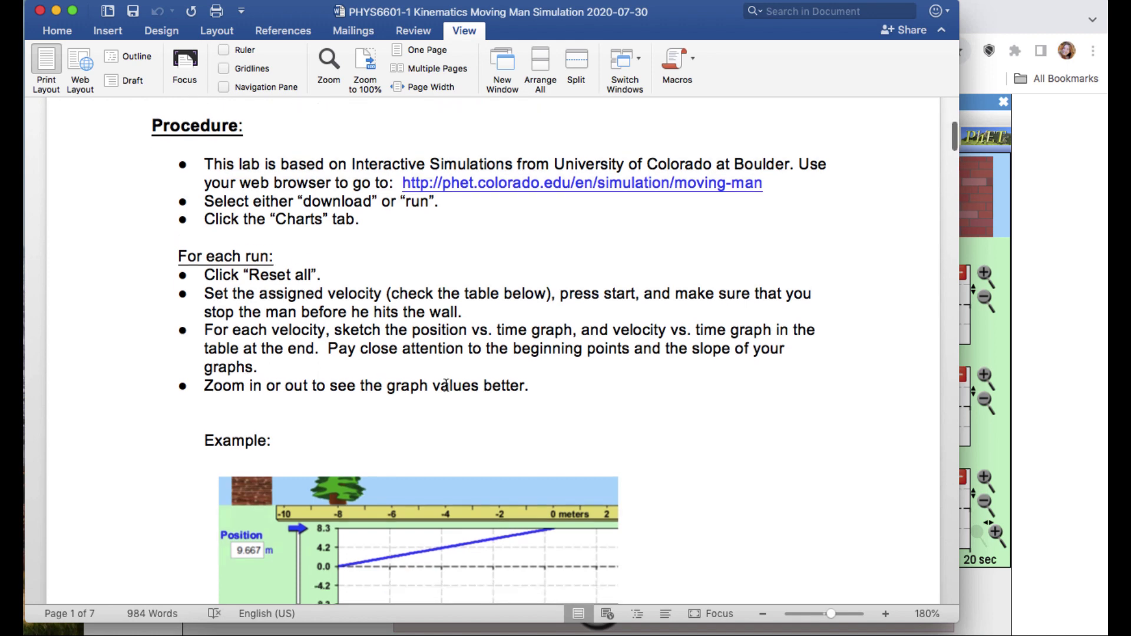
pyautogui.scroll(-3, 445, 385)
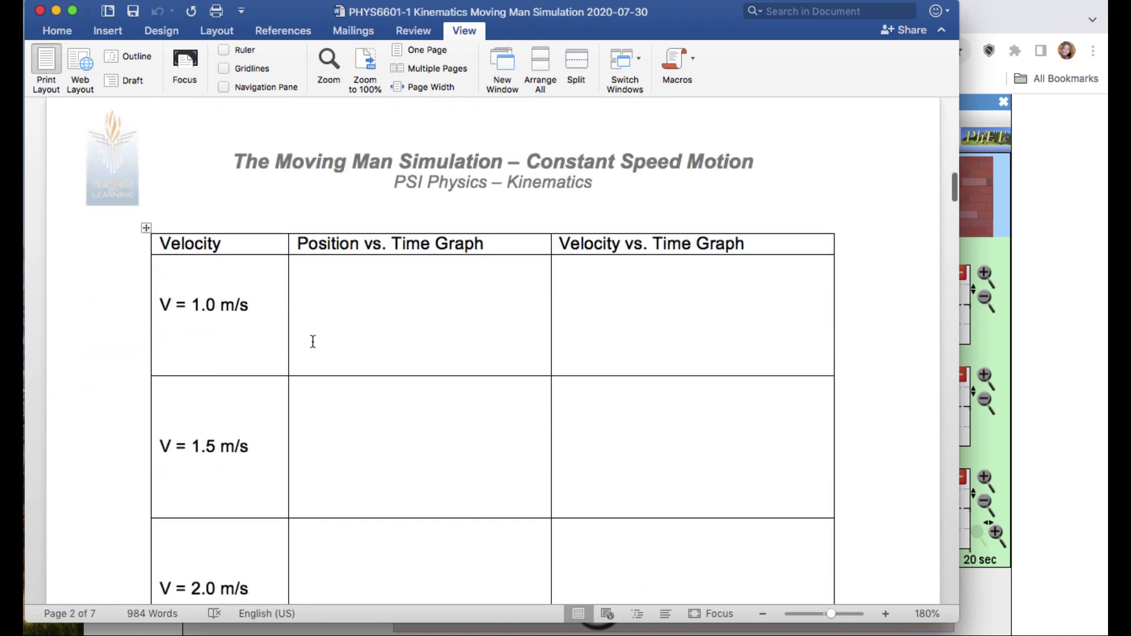
pyautogui.click(1087, 325)
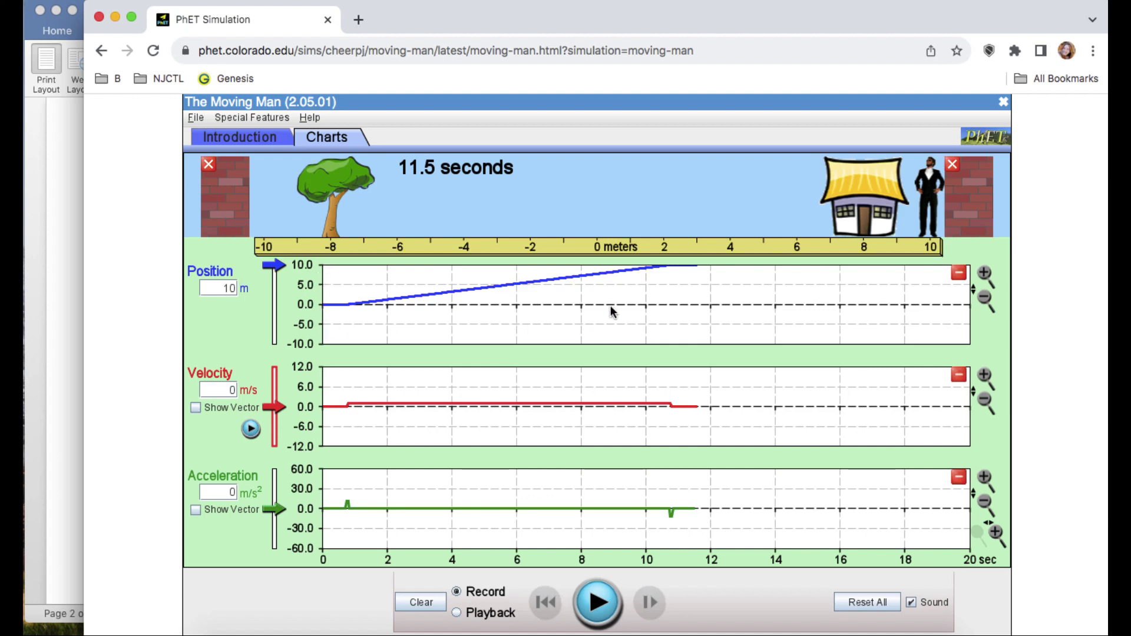
pyautogui.click(73, 459)
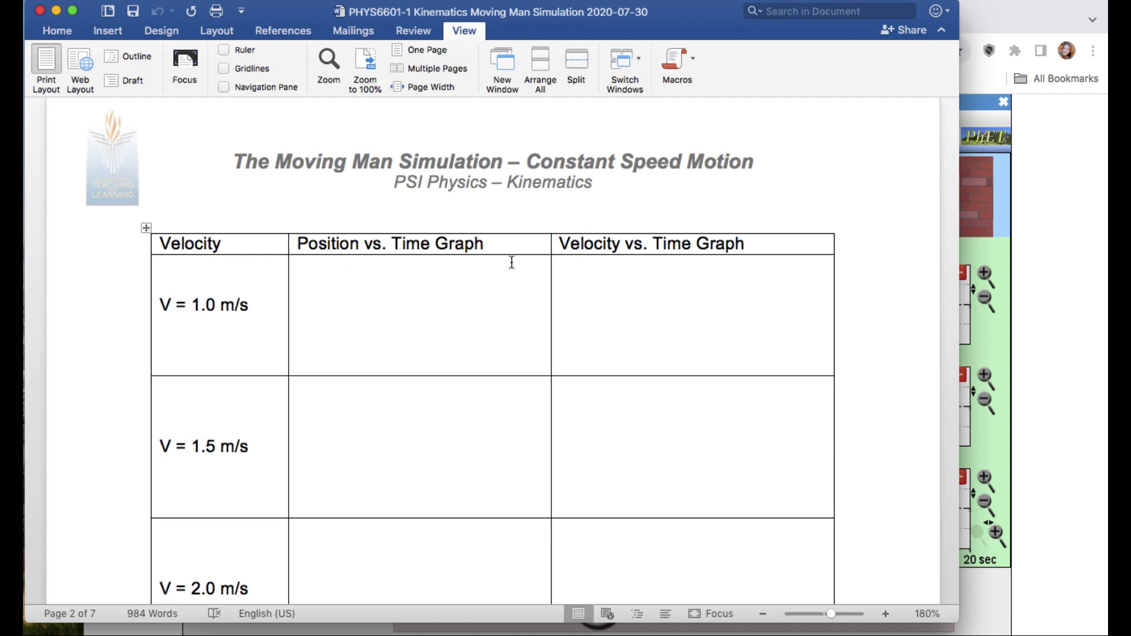
pyautogui.click(1048, 287)
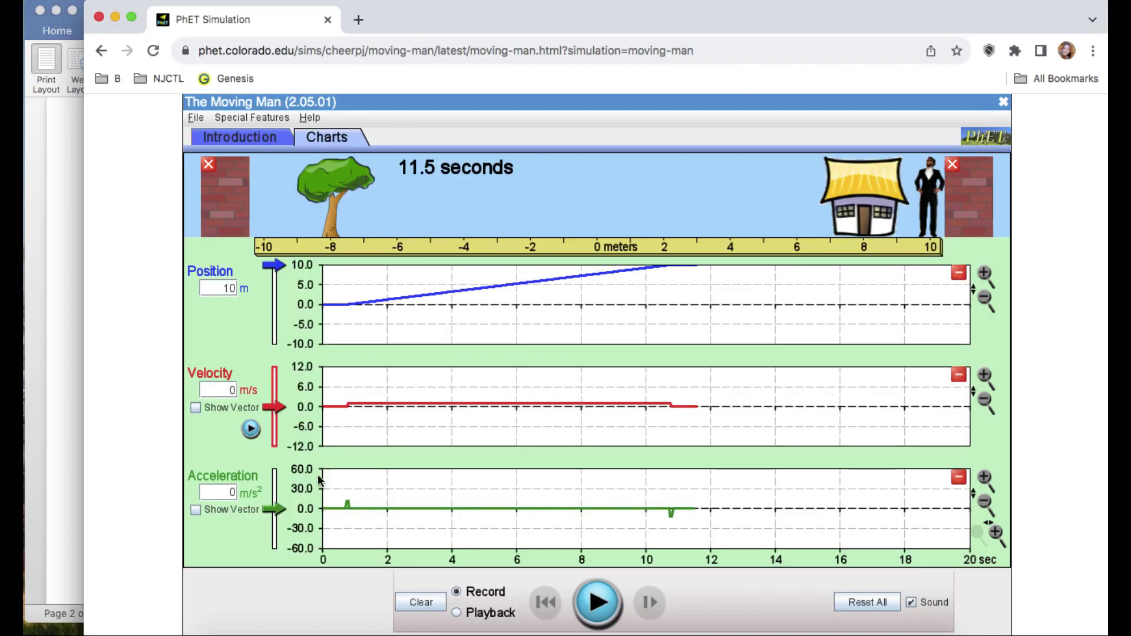
pyautogui.click(52, 334)
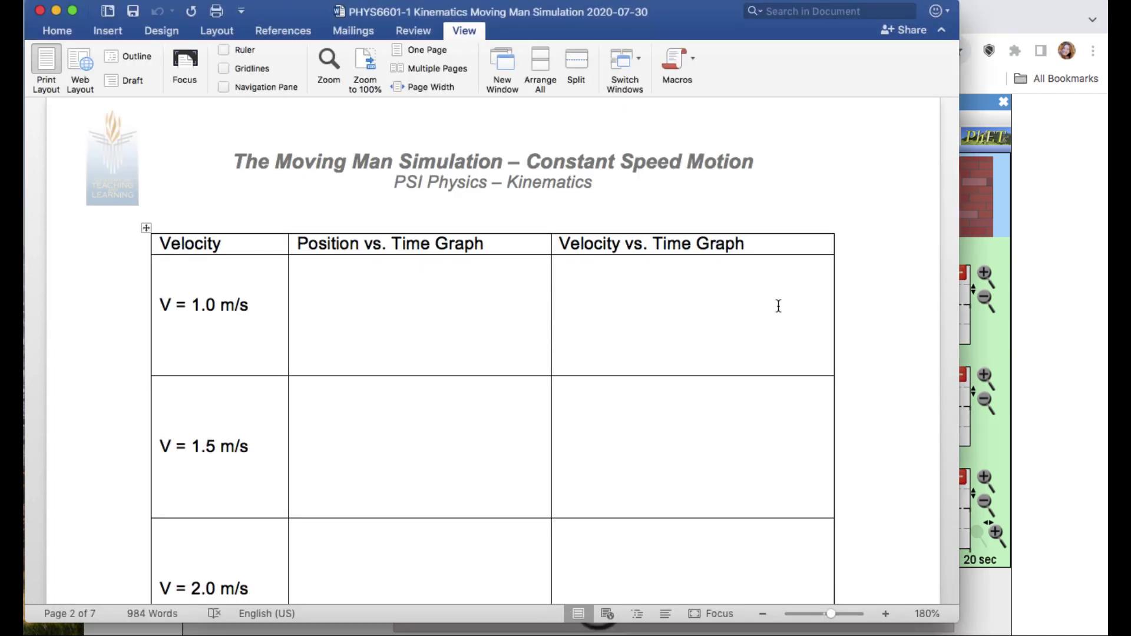
pyautogui.scroll(5, 752, 306)
pyautogui.scroll(-7, 752, 306)
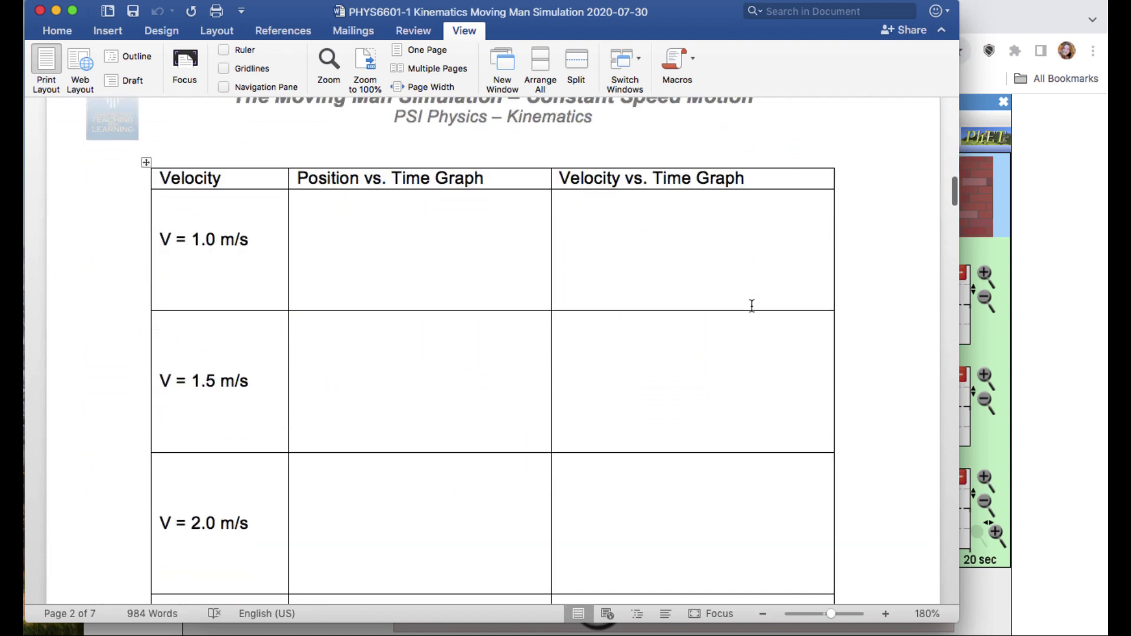
# Reset all simulation settings, confirming Yes, and glance back at the worksheet.
pyautogui.click(1020, 436)
pyautogui.click(860, 605)
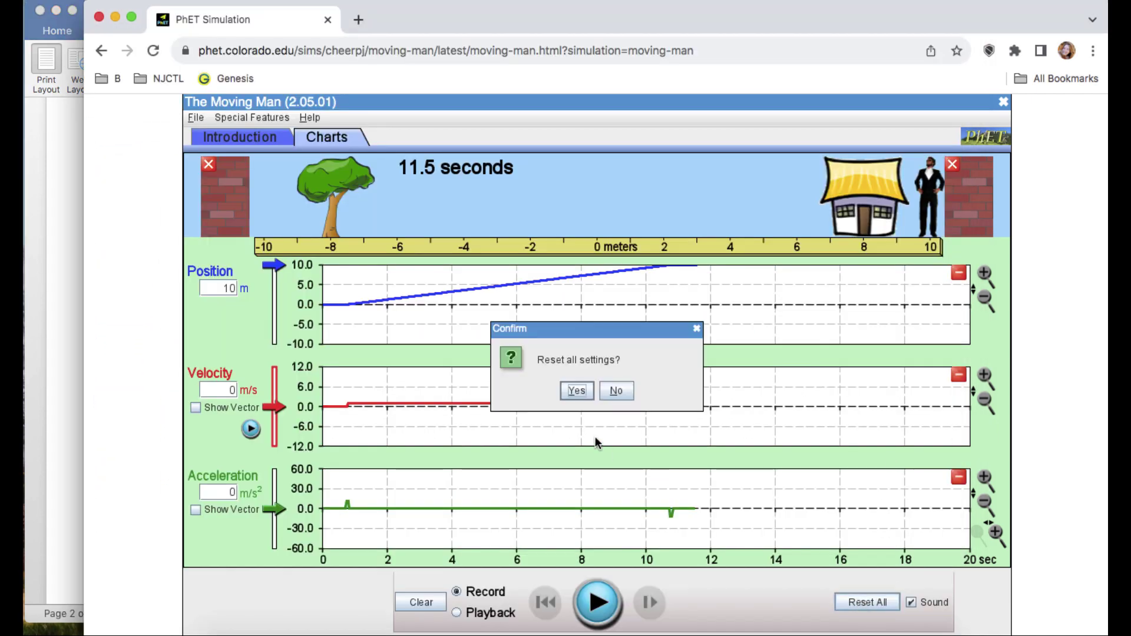
pyautogui.click(580, 392)
pyautogui.click(59, 363)
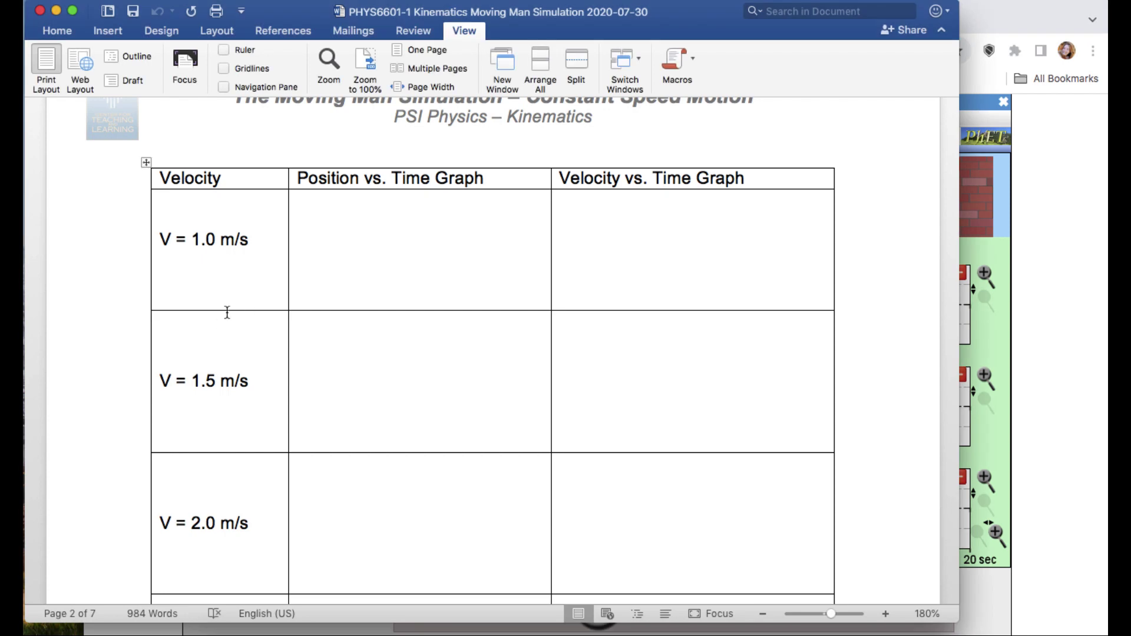
# Run the man at 1.5 m/s and pause at 2.5 seconds with position 3.75 m.
pyautogui.click(1002, 400)
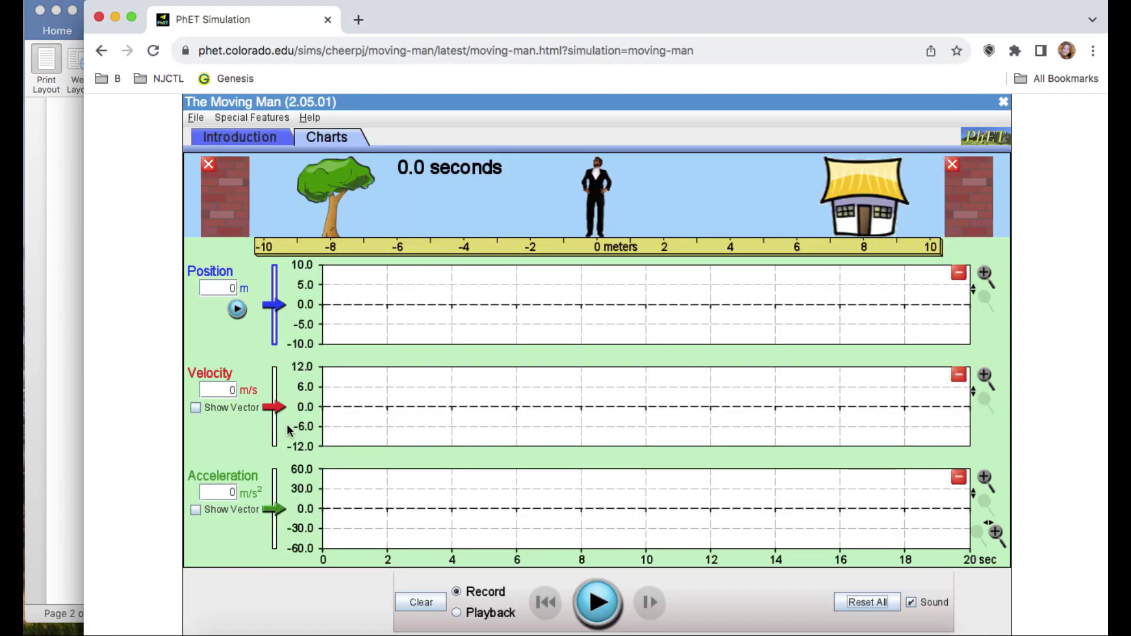
pyautogui.click(237, 389)
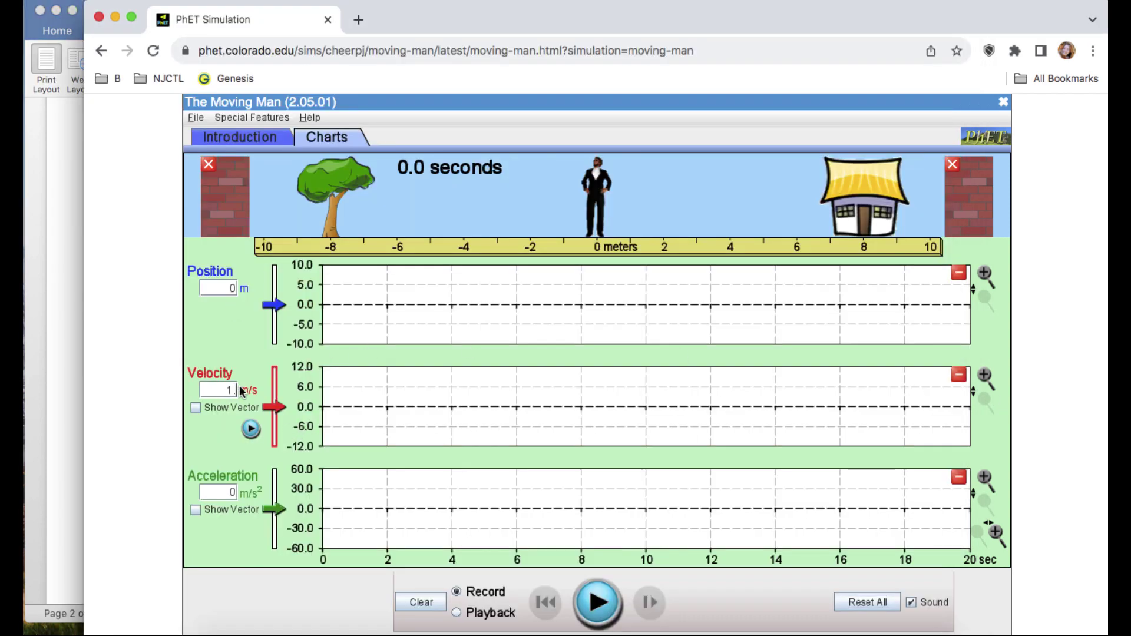
pyautogui.click(597, 601)
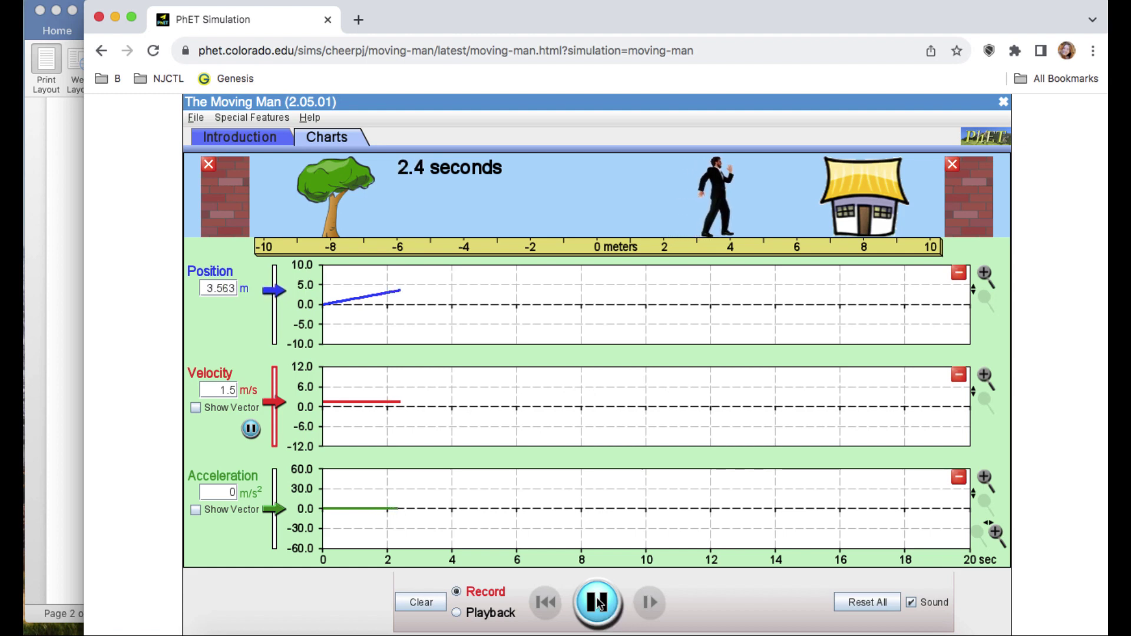
pyautogui.click(597, 600)
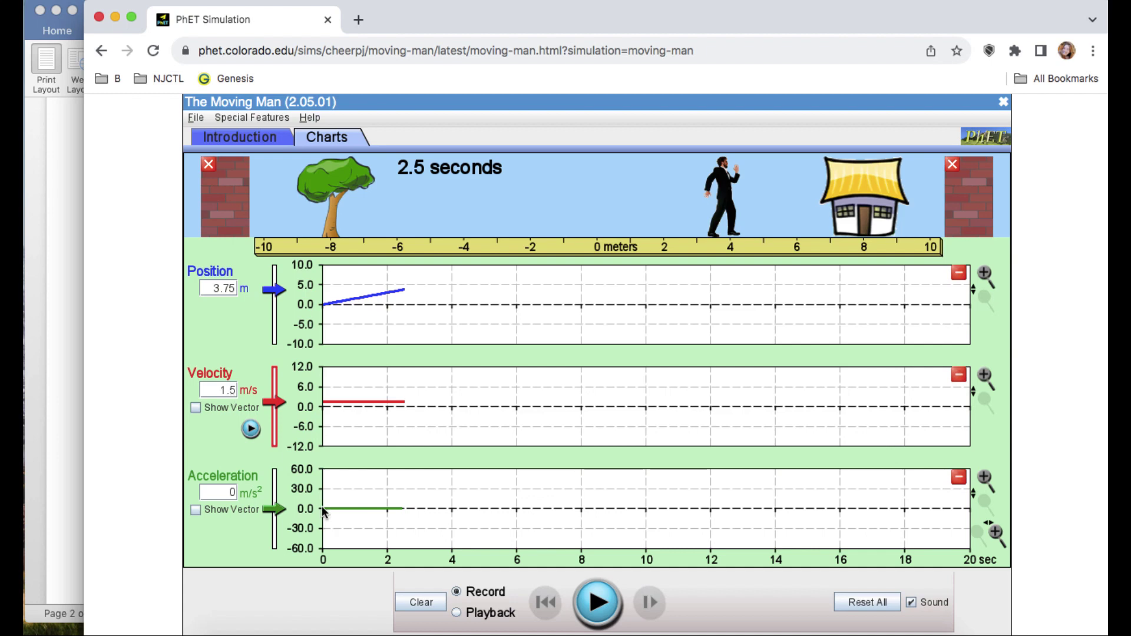
# Read Analysis Parts 1–3 down to the move-left task, then return to the simulation.
pyautogui.click(67, 489)
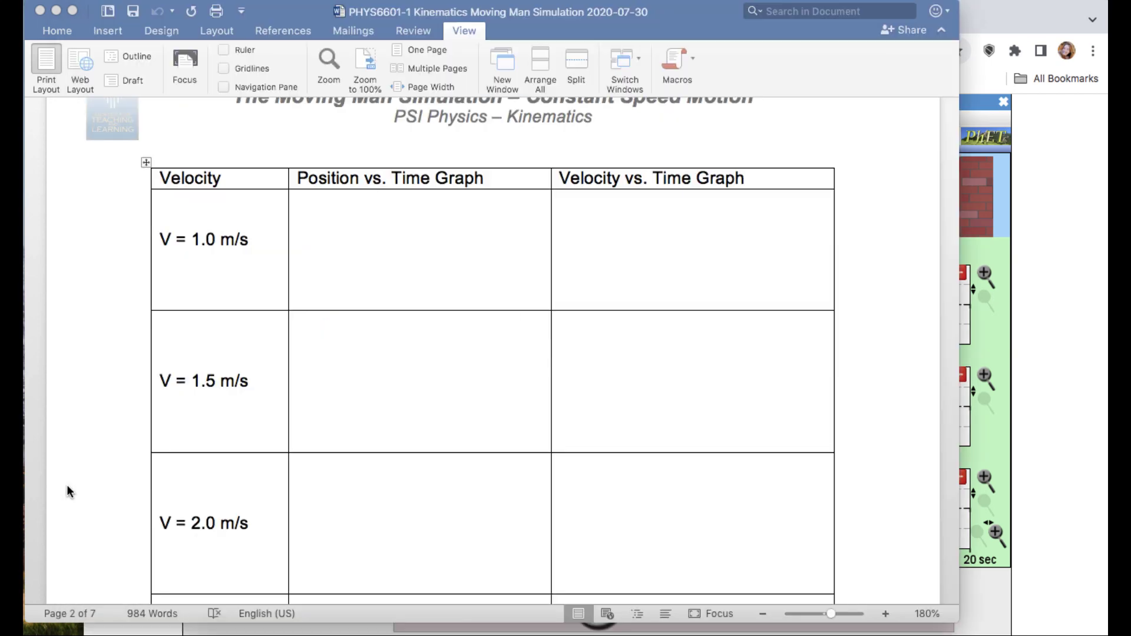
pyautogui.scroll(-10, 568, 399)
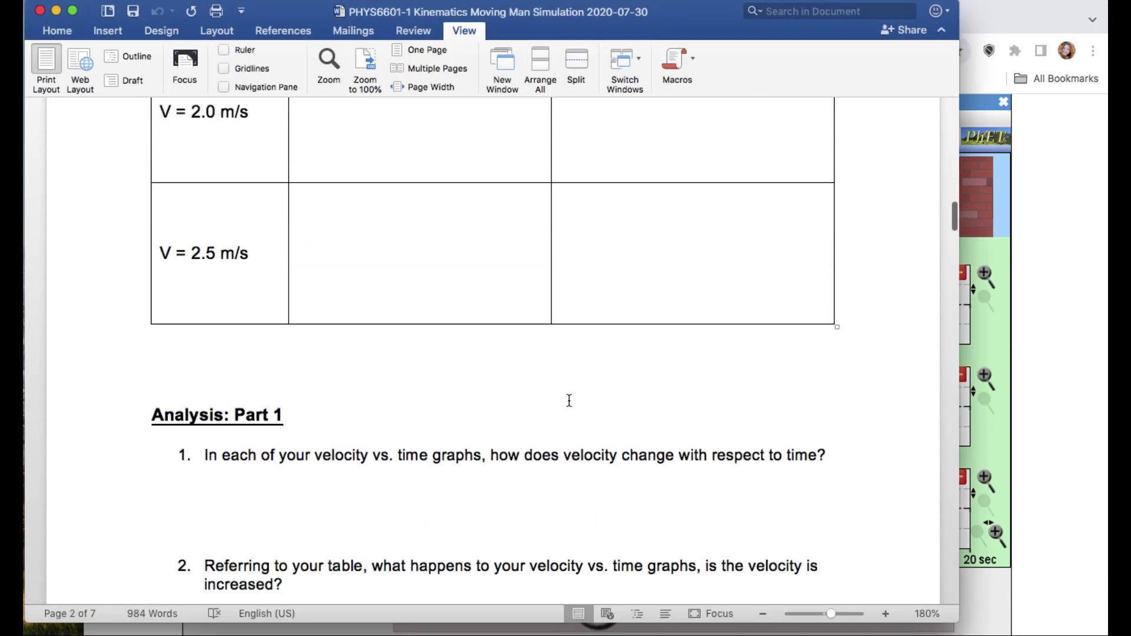
pyautogui.scroll(-10, 639, 322)
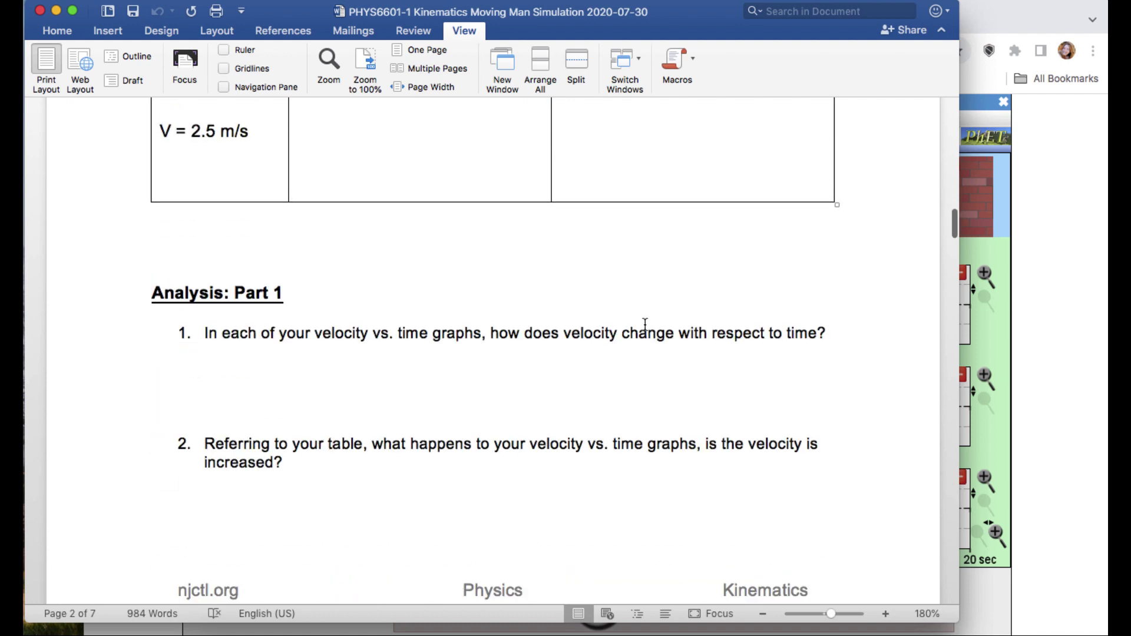
pyautogui.scroll(-10, 645, 324)
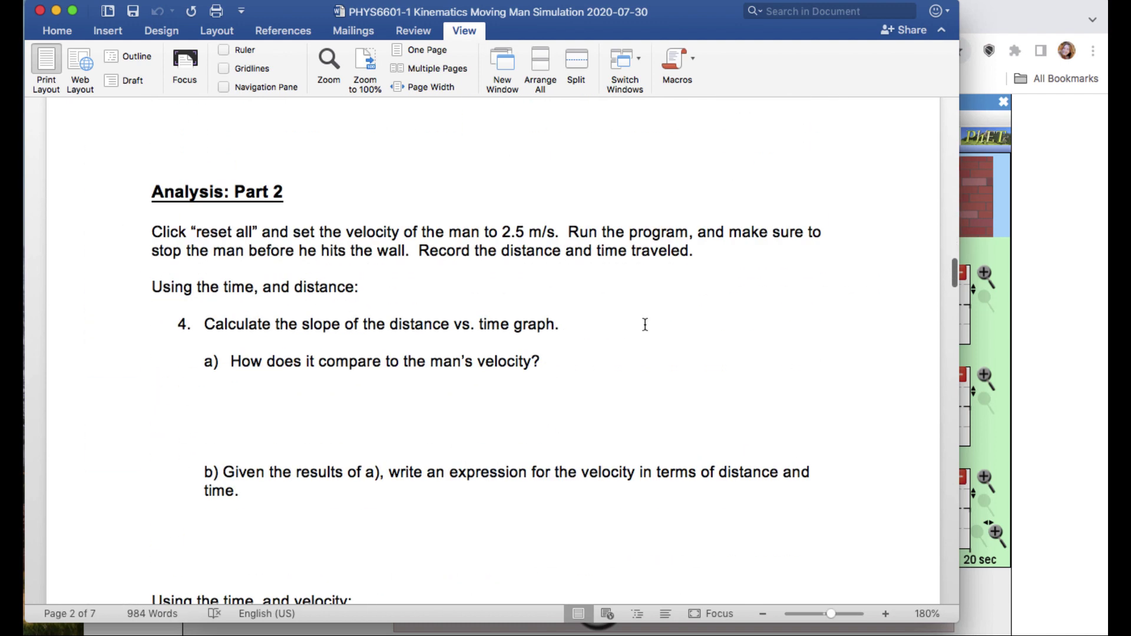
pyautogui.scroll(2, 645, 325)
pyautogui.scroll(-2, 645, 325)
pyautogui.scroll(-3, 645, 325)
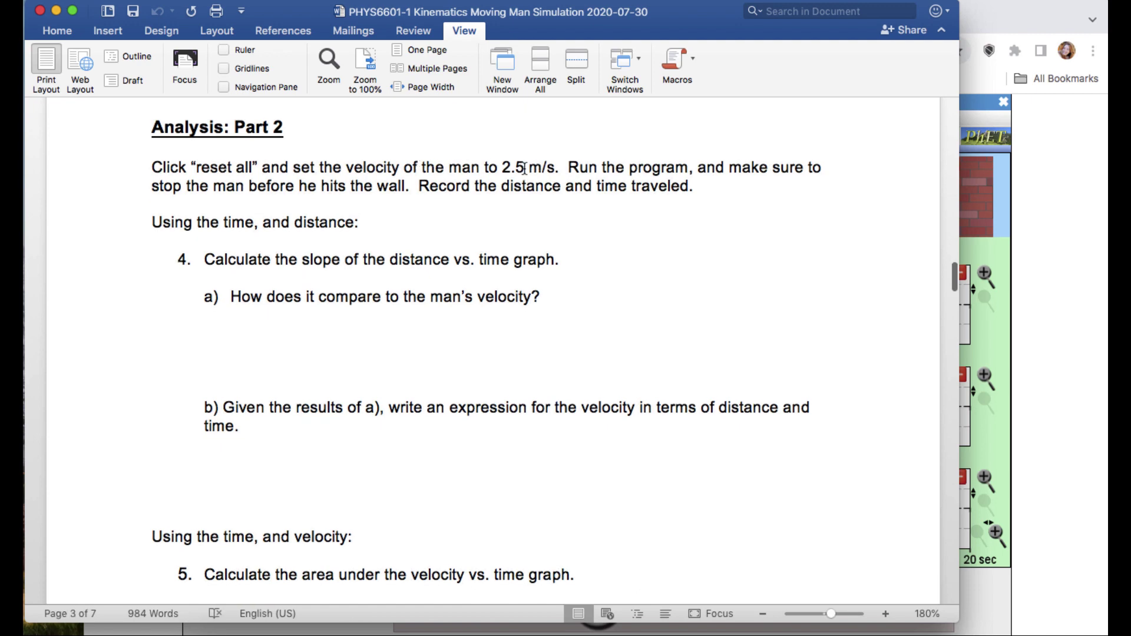
pyautogui.scroll(-5, 532, 159)
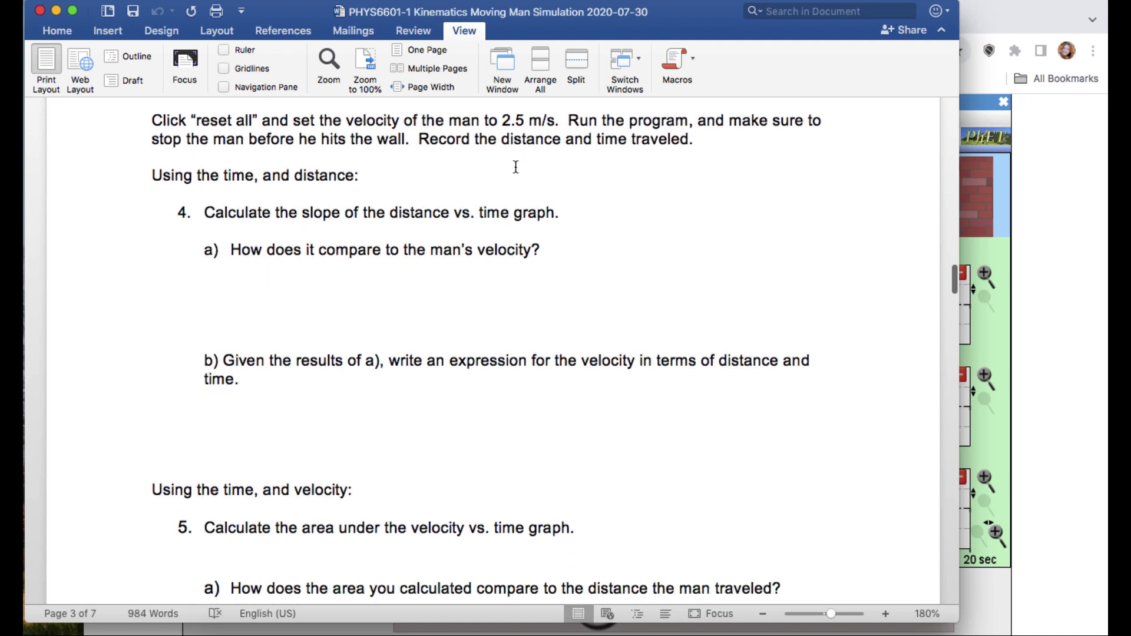
pyautogui.scroll(-20, 516, 167)
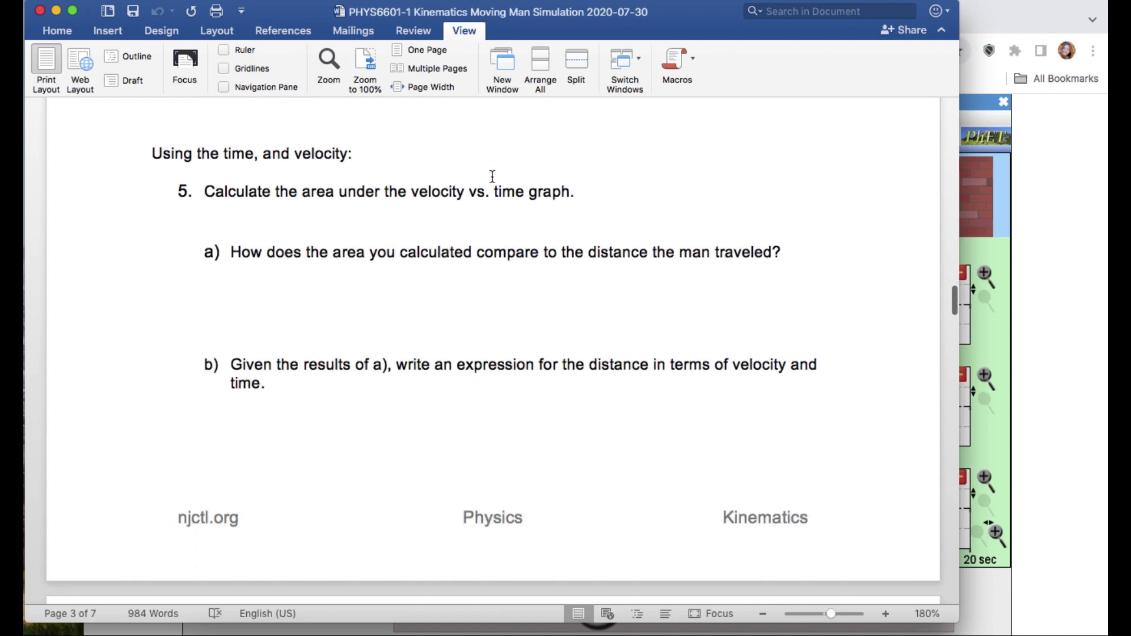
pyautogui.scroll(-10, 497, 181)
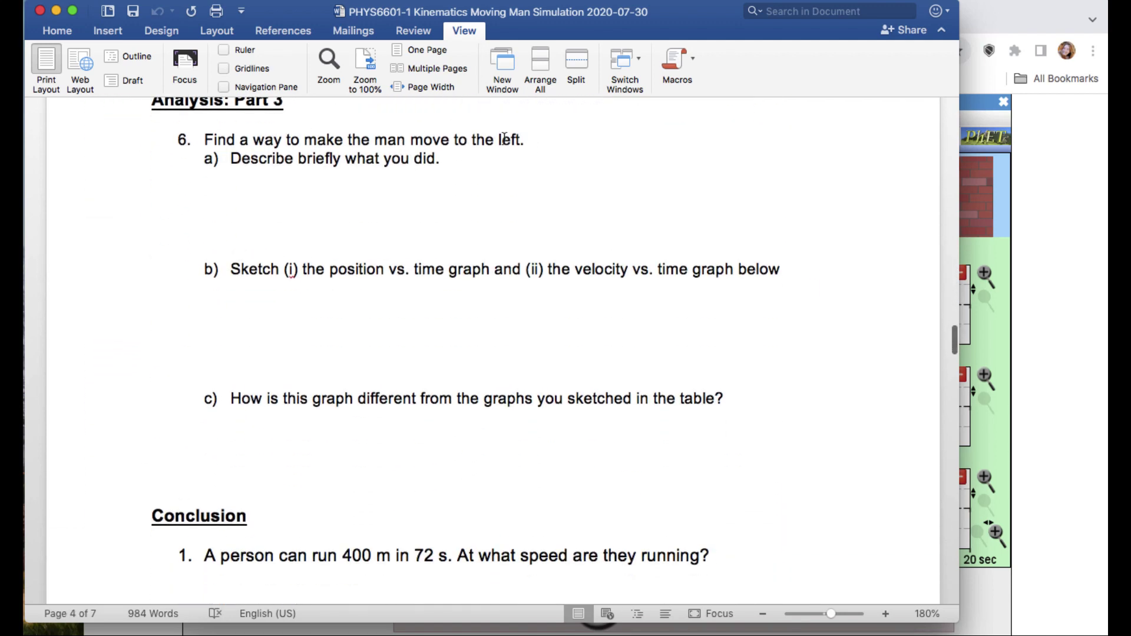
pyautogui.click(1016, 287)
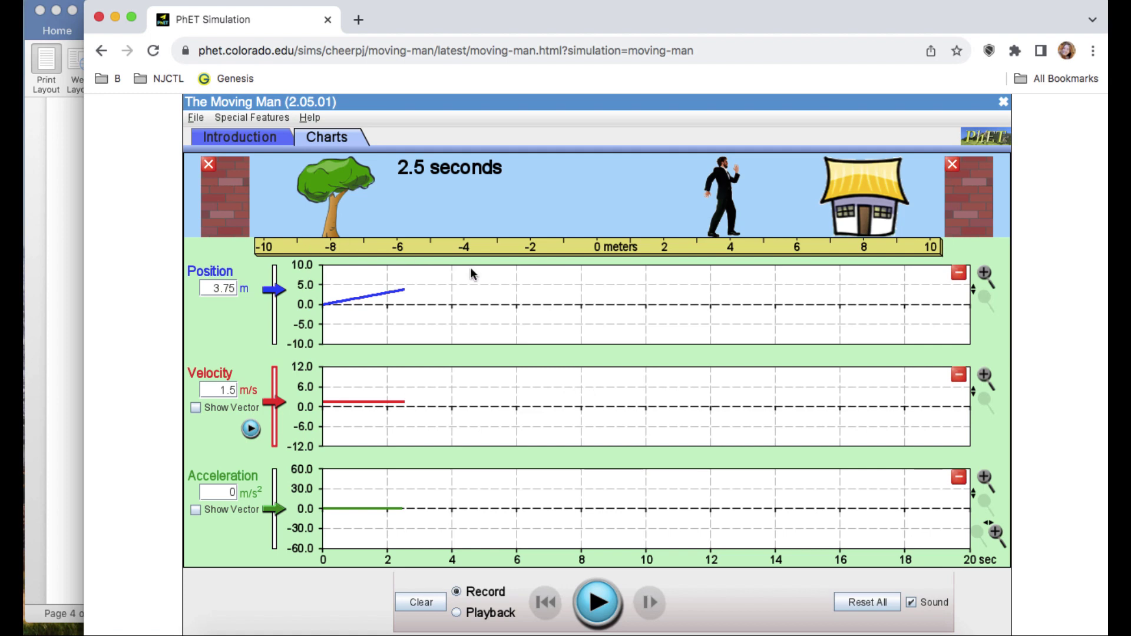
# Reset everything, set the man's velocity to -2 m/s, and play so he walks left toward -3.25 m.
pyautogui.click(869, 601)
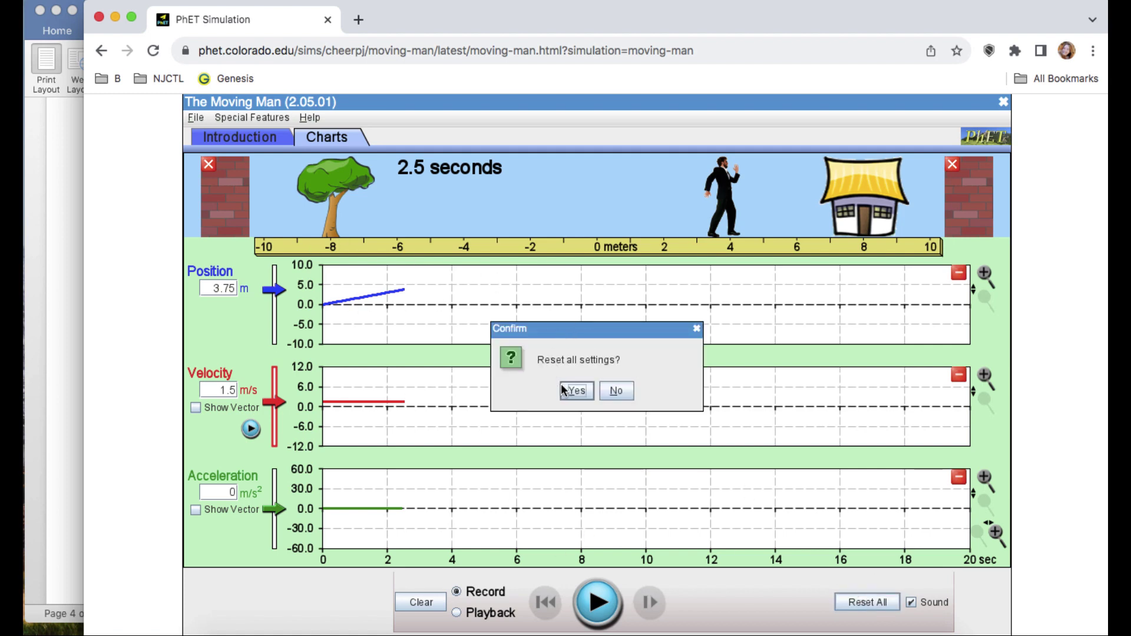
pyautogui.click(569, 390)
pyautogui.click(237, 390)
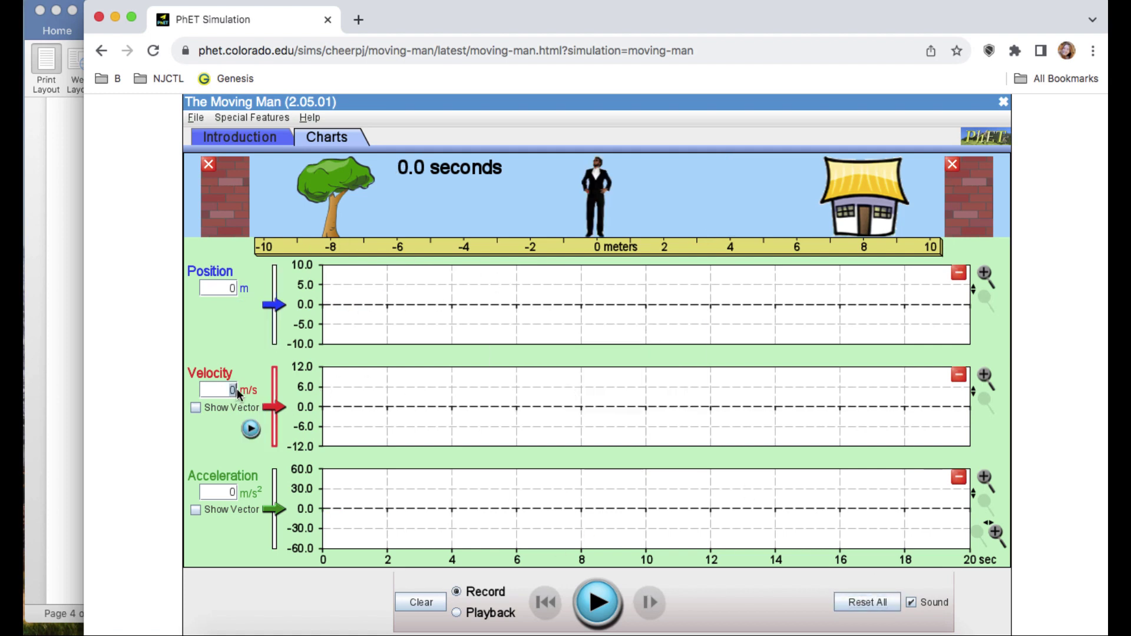
pyautogui.write('-2')
pyautogui.click(604, 602)
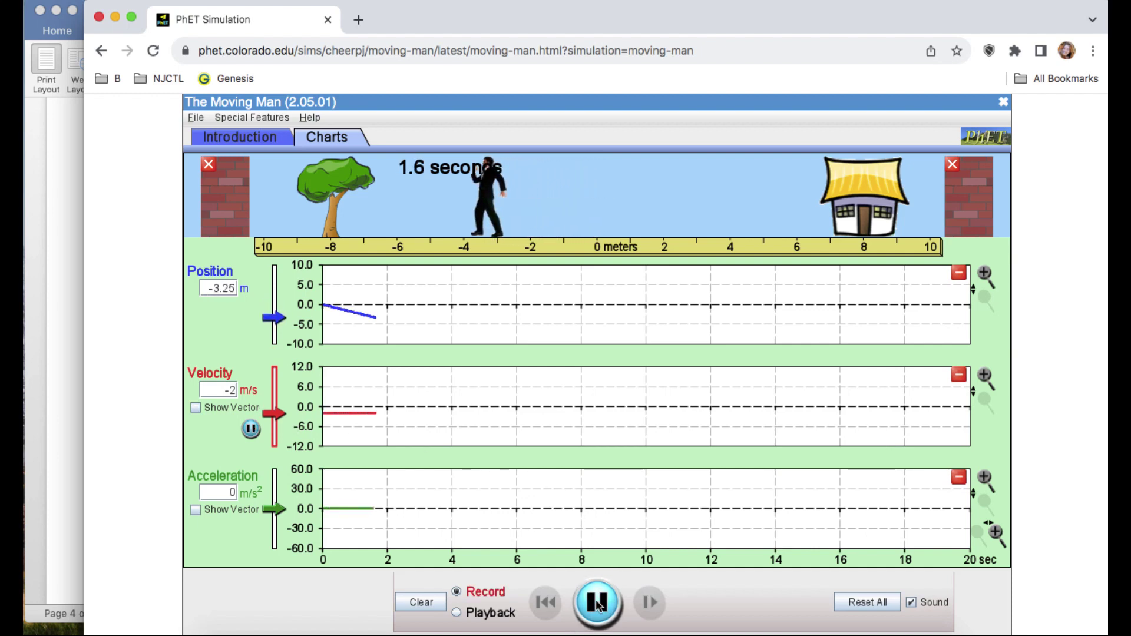
# Bring the Word worksheet forward and scroll to Analysis: Part 3's questions on moving the man left.
pyautogui.click(64, 459)
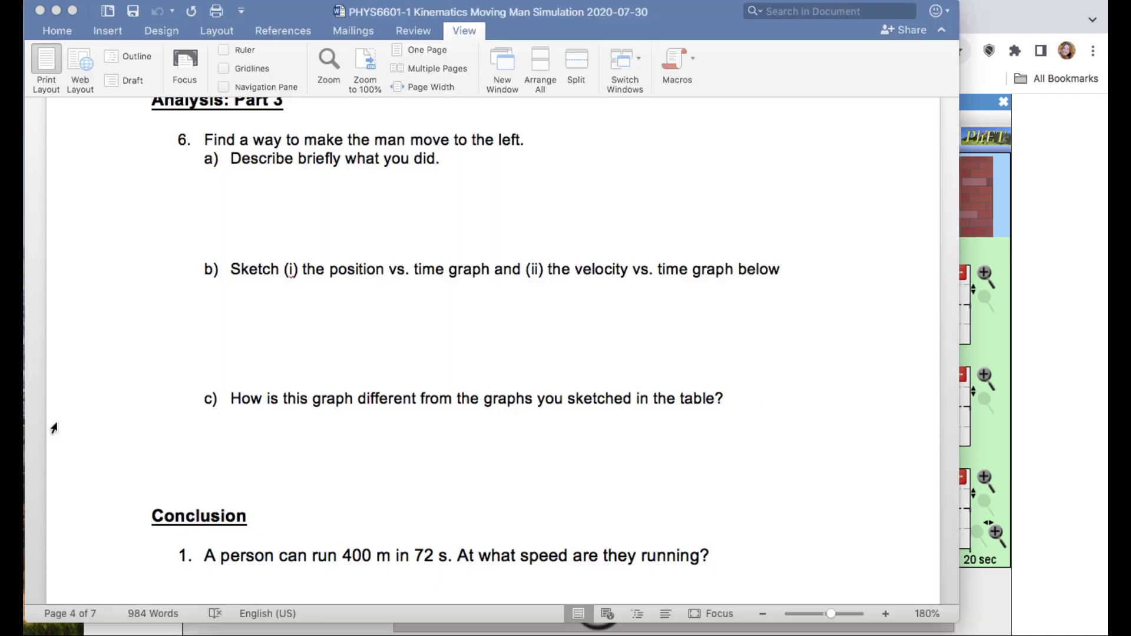
pyautogui.scroll(-10, 392, 383)
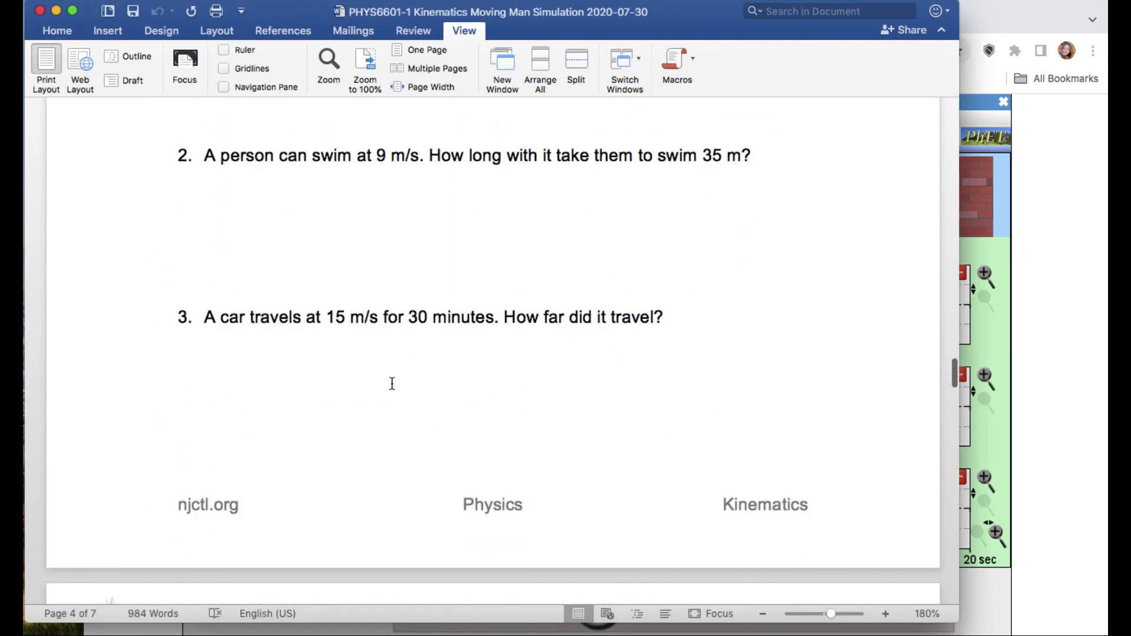
pyautogui.scroll(-3, 396, 388)
pyautogui.scroll(20, 394, 386)
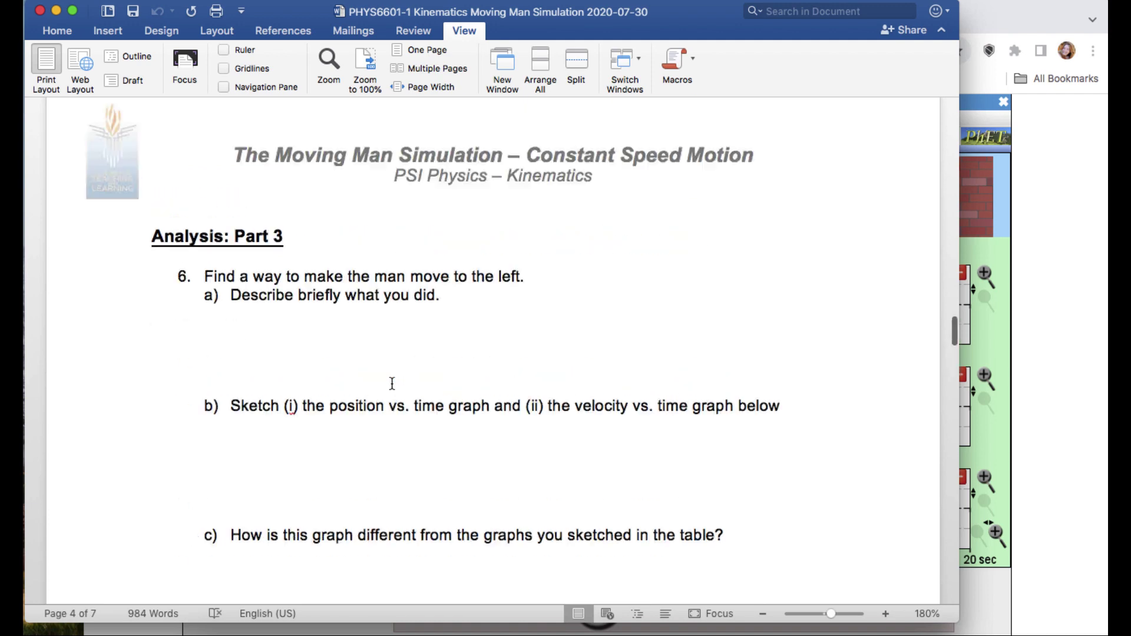